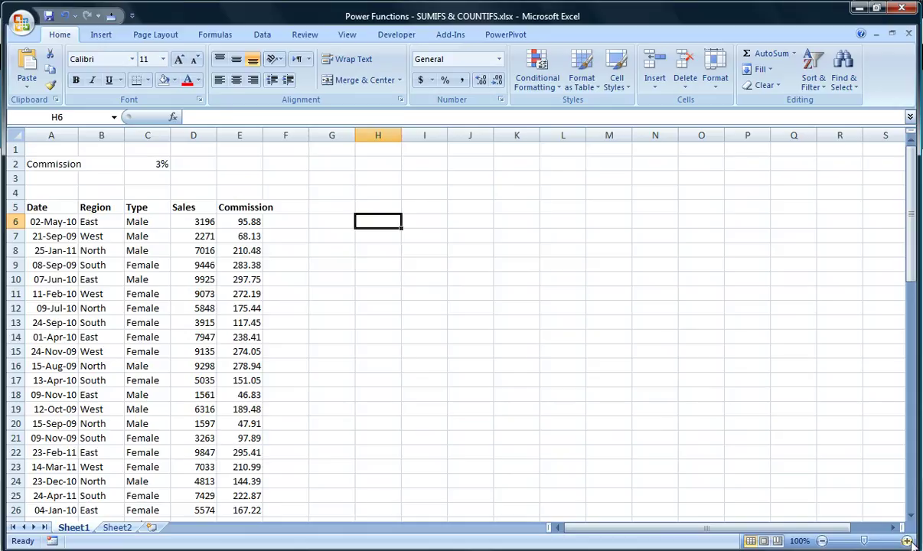
# Step: Enlarge the worksheet view to 130% and bring row 1 into view, with cell H6 selected
pyautogui.click(907, 540)
pyautogui.click(907, 540)
pyautogui.click(907, 540)
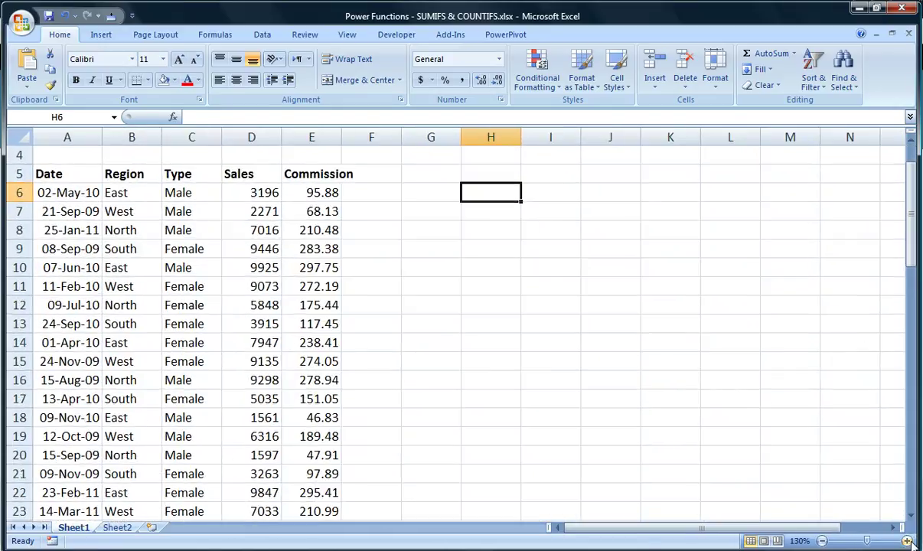
pyautogui.press('Up')
pyautogui.press('Up')
pyautogui.press('Up')
pyautogui.scroll(1, 907, 540)
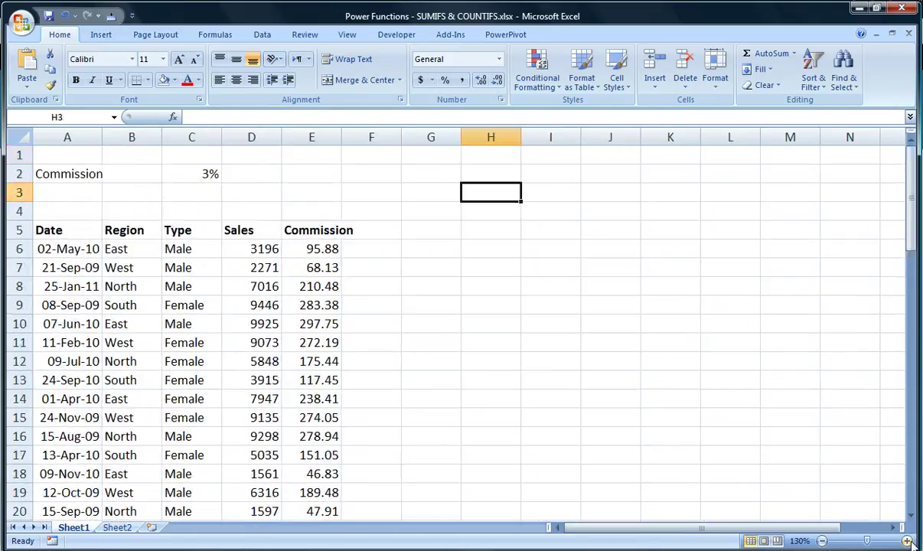
pyautogui.press('Down')
pyautogui.press('Down')
pyautogui.press('Down')
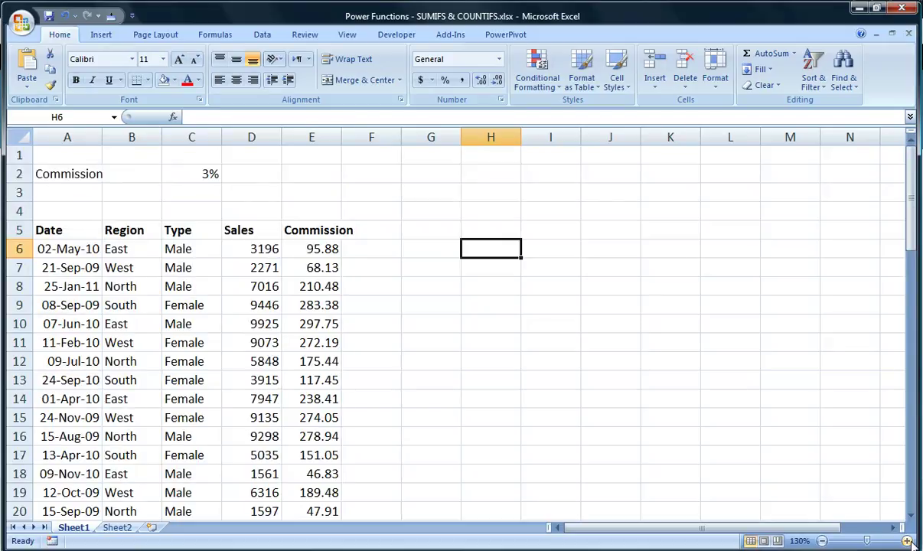
# Step: Write the function syntax =SUMIFS(sum_range, criteria_range1, criteria1) in cell H6
pyautogui.write('=')
pyautogui.press('BackSpace')
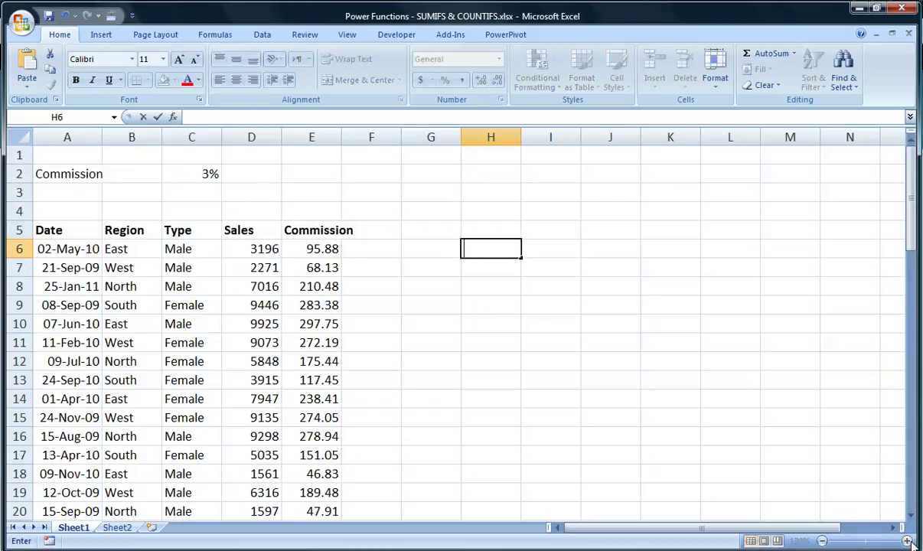
pyautogui.write('=')
pyautogui.press('BackSpace')
pyautogui.write('=')
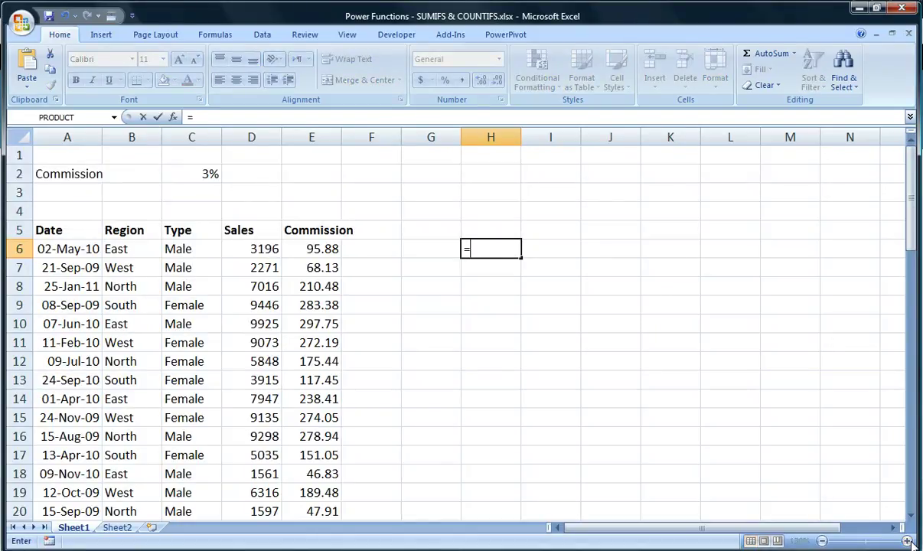
pyautogui.write('SUMIFS(')
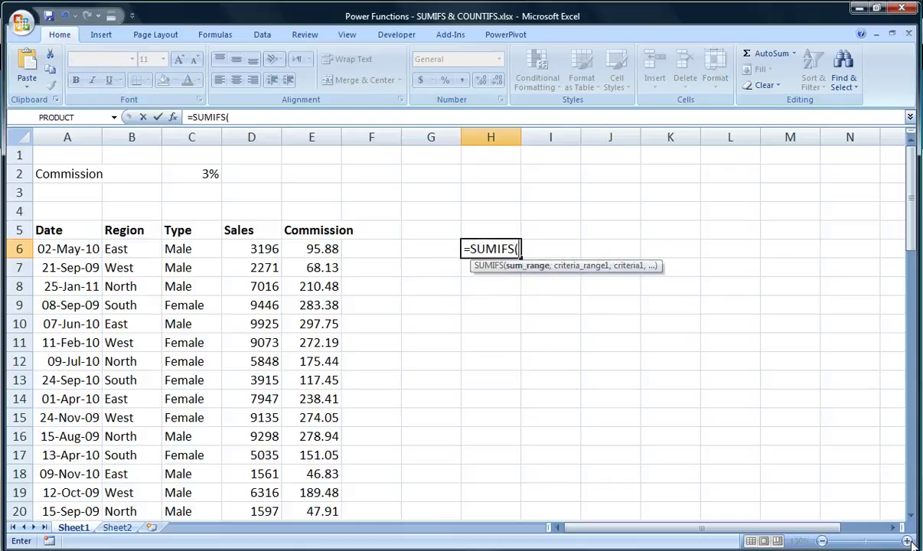
pyautogui.write('sum_range')
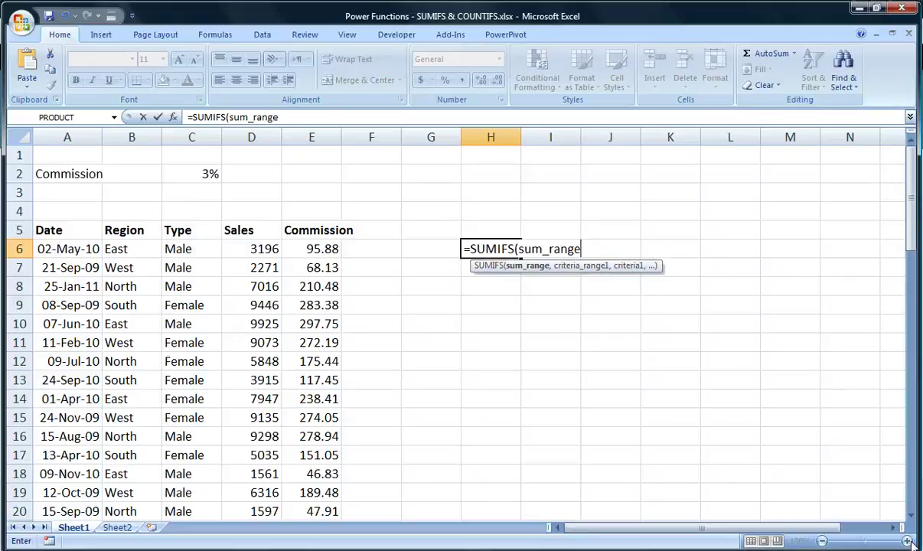
pyautogui.write(', cri')
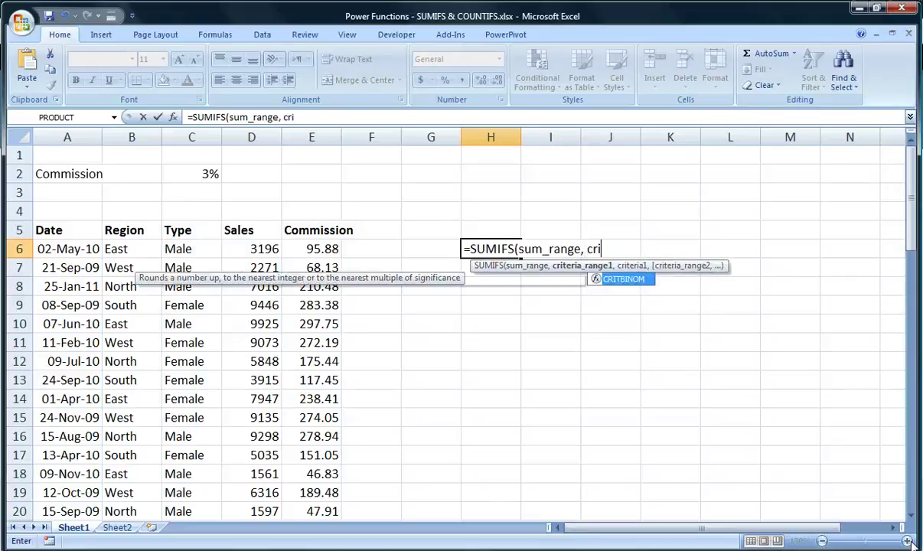
pyautogui.write('teria_range')
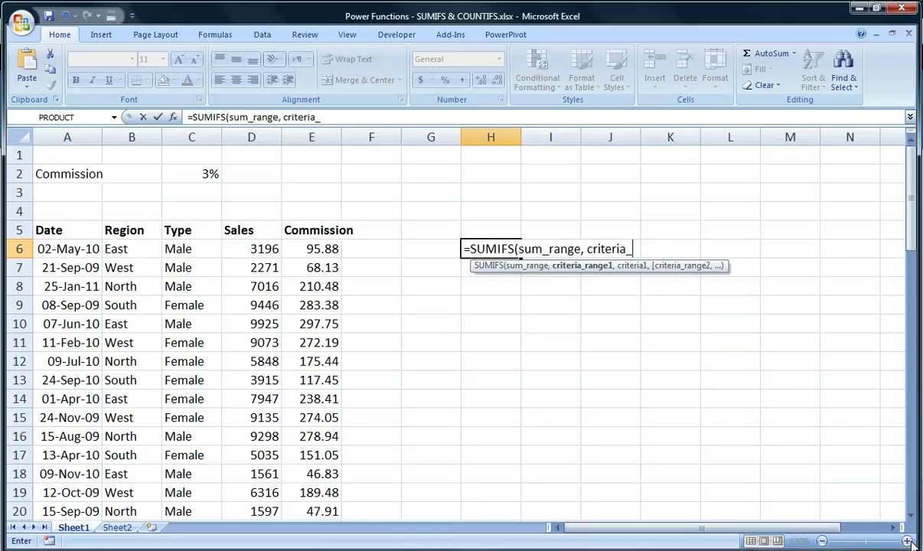
pyautogui.write('1')
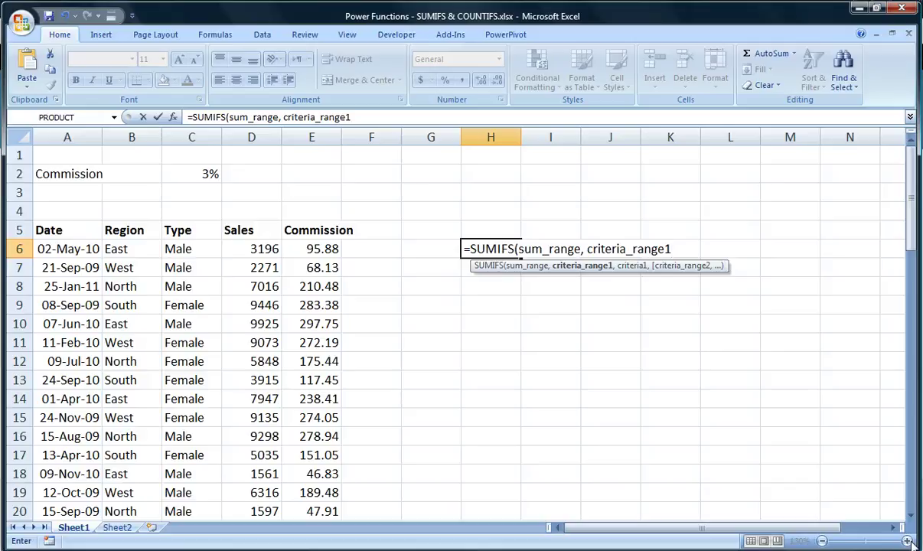
pyautogui.write(', ')
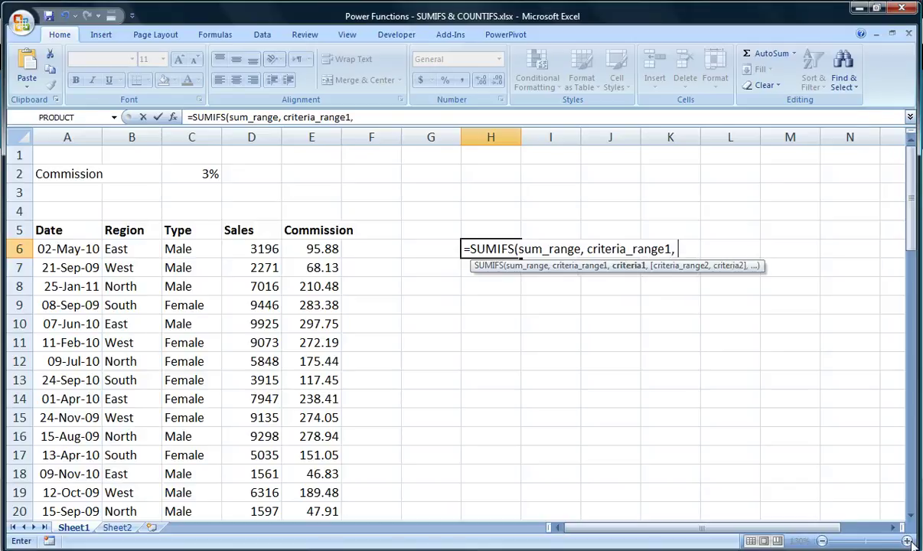
pyautogui.write('cr')
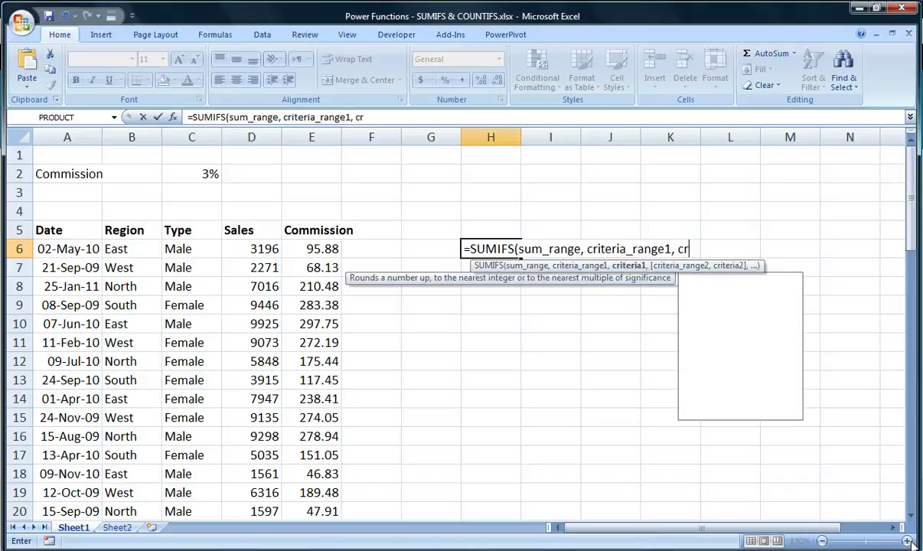
pyautogui.write('iteria')
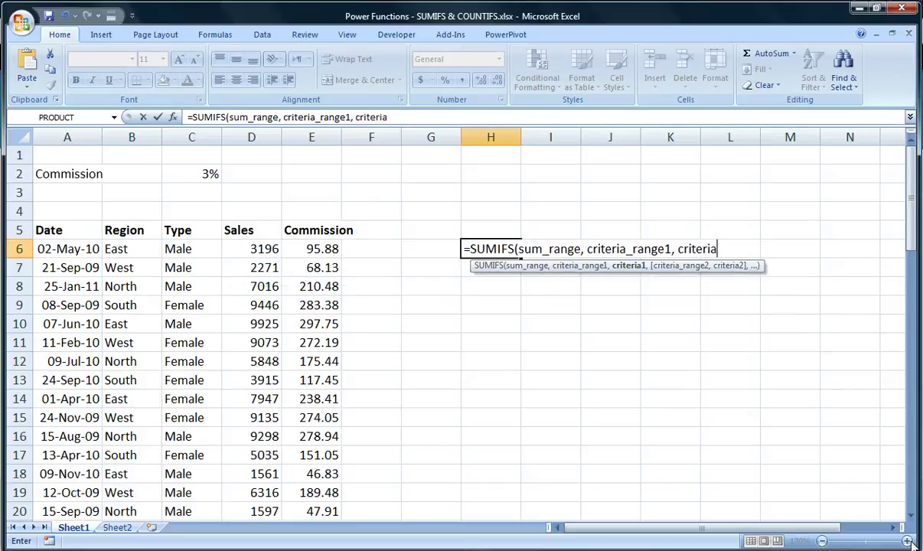
pyautogui.write('1')
pyautogui.write(')')
# Step: Store the syntax line in H6 as plain text by putting a space in front of it
pyautogui.press('F2')
pyautogui.press('Home')
pyautogui.hotkey('ctrl', 'Return')
# Step: Begin a SUMIFS formula in cell H8 with the Sales values D6:D69 as the sum range
pyautogui.press('Down')
pyautogui.press('Down')
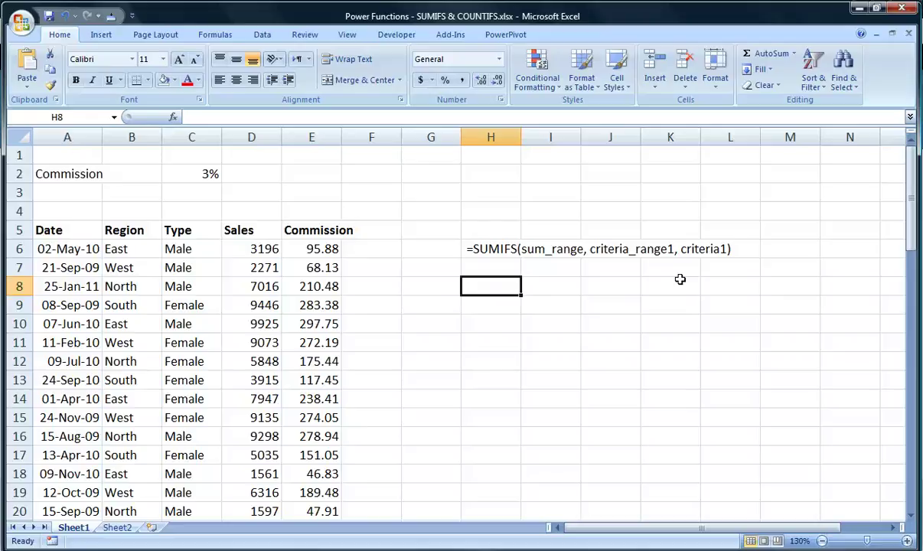
pyautogui.write('=')
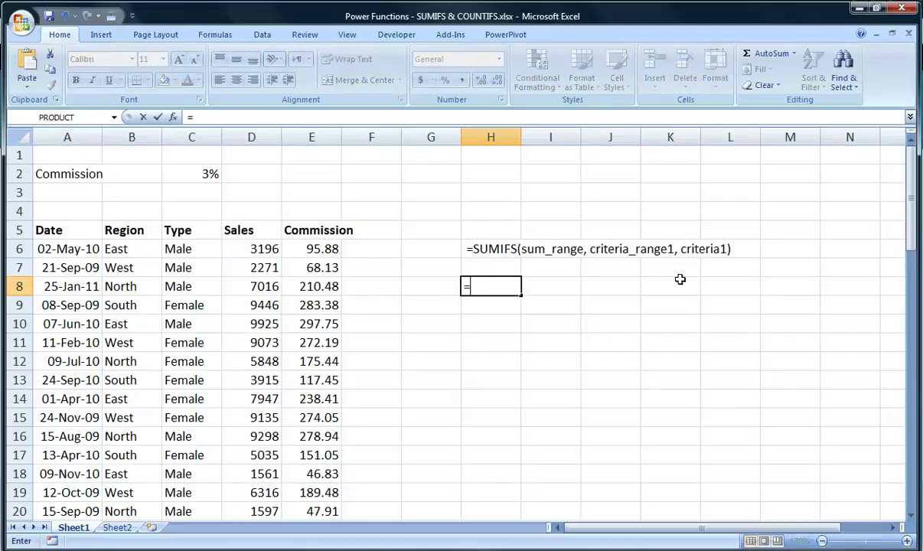
pyautogui.write('sumifs(')
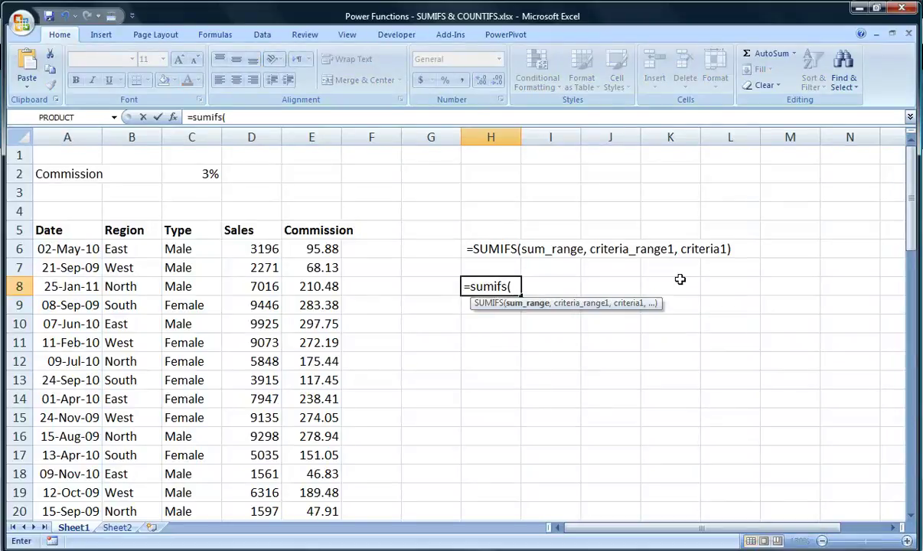
pyautogui.press('Left')
pyautogui.press('Left')
pyautogui.press('Left')
pyautogui.press('Left')
pyautogui.press('Up')
pyautogui.press('Up')
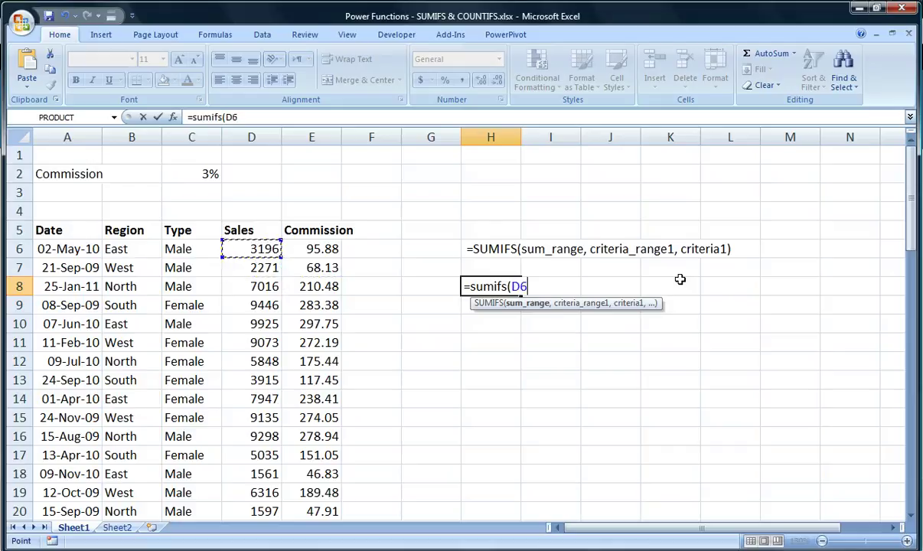
pyautogui.press('Return')
pyautogui.press('Return')
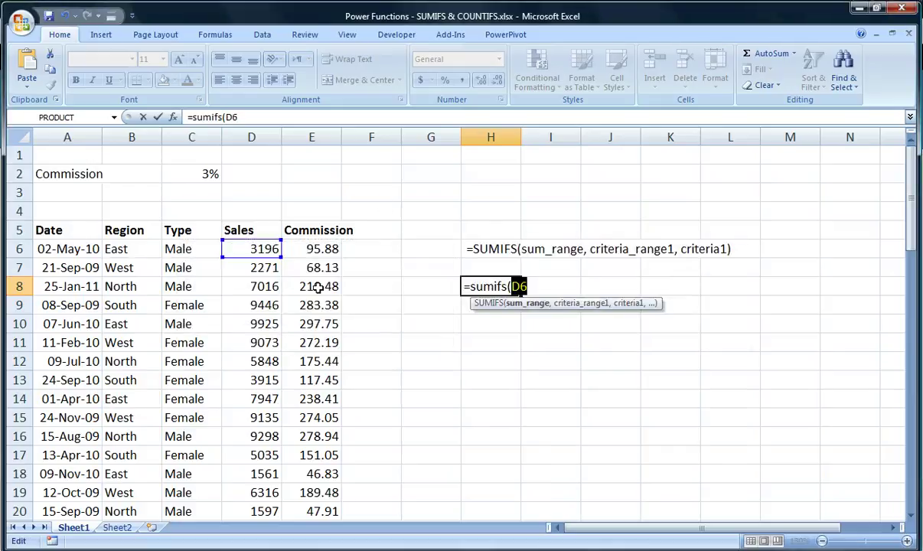
pyautogui.hotkey('ctrl', 'shift', 'Down')
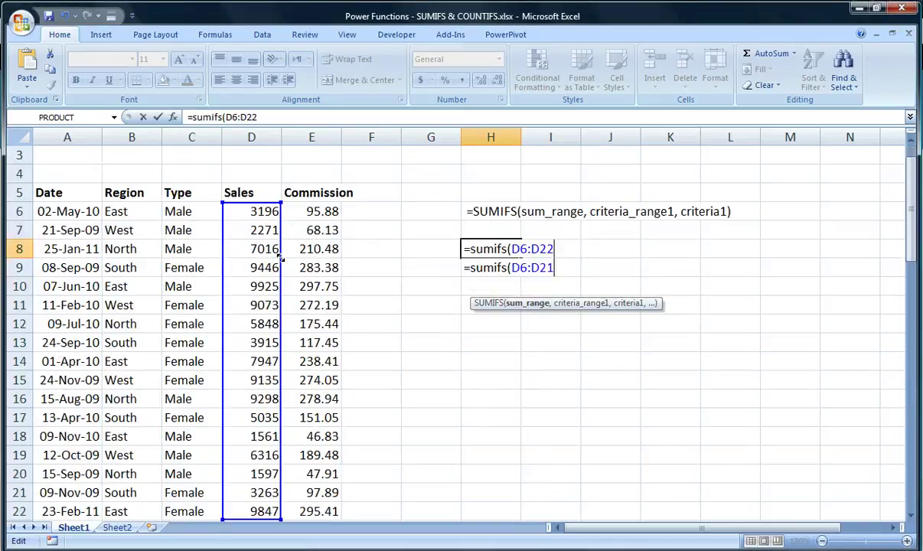
pyautogui.moveTo(282, 258)
pyautogui.mouseDown()
pyautogui.moveTo(272, 548)
pyautogui.moveTo(272, 244)
pyautogui.mouseUp()
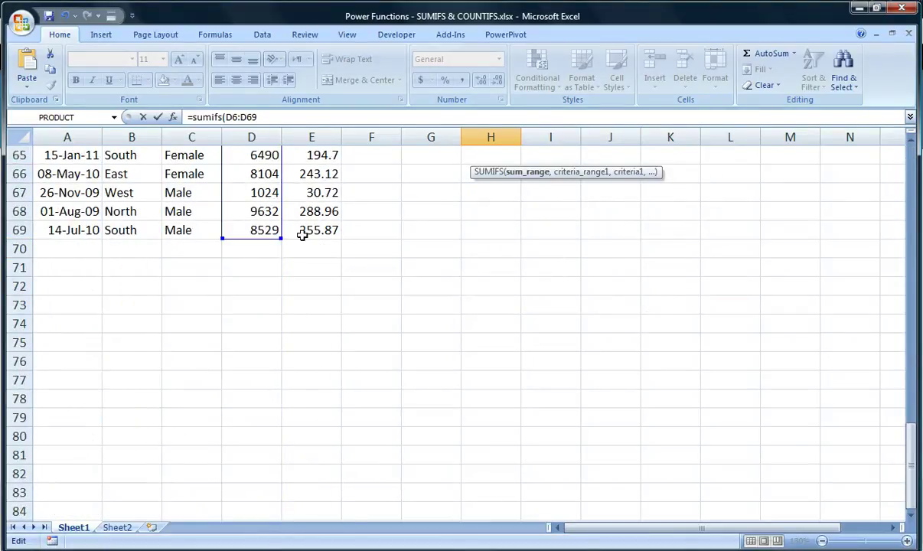
pyautogui.write(',')
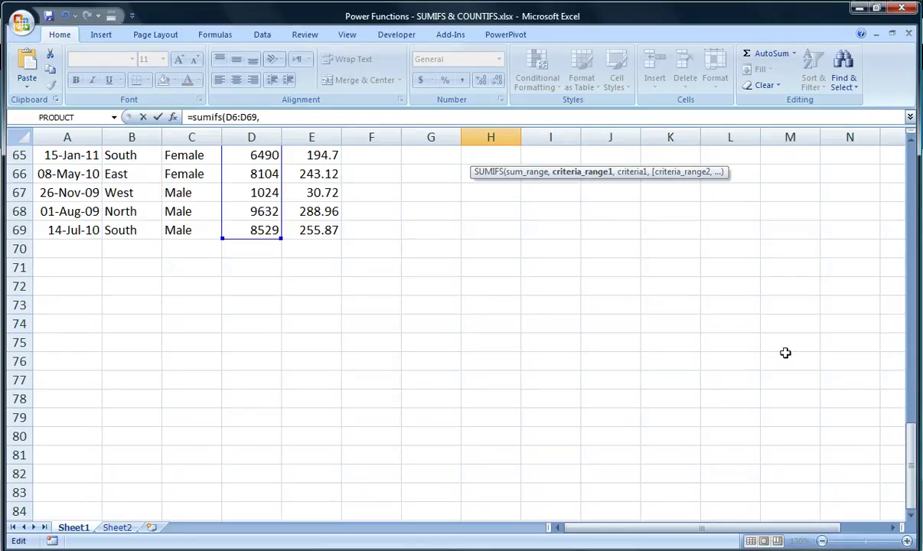
# Step: Add the Type column range C6:C69 as the formula's first criteria range
pyautogui.moveTo(910, 481); pyautogui.dragTo(908, 145)
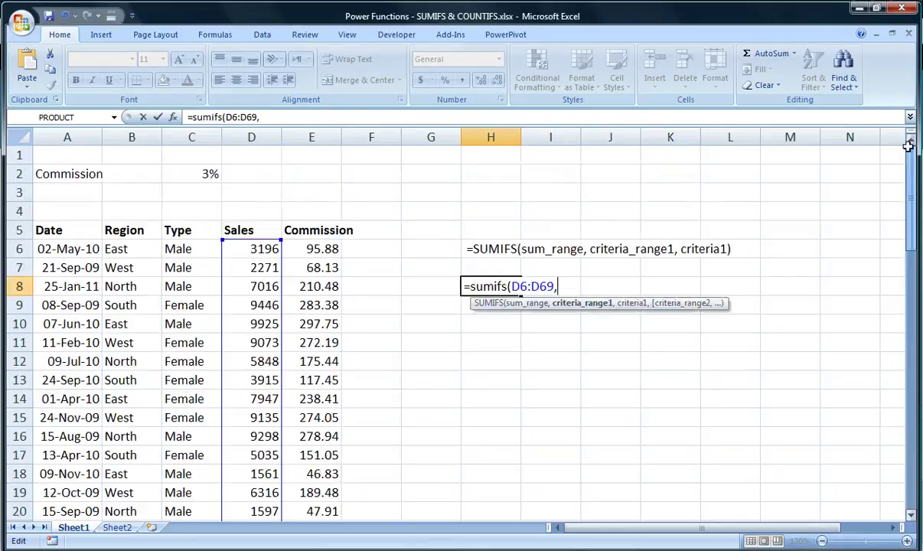
pyautogui.click(178, 249)
pyautogui.moveTo(177, 248); pyautogui.dragTo(188, 469)
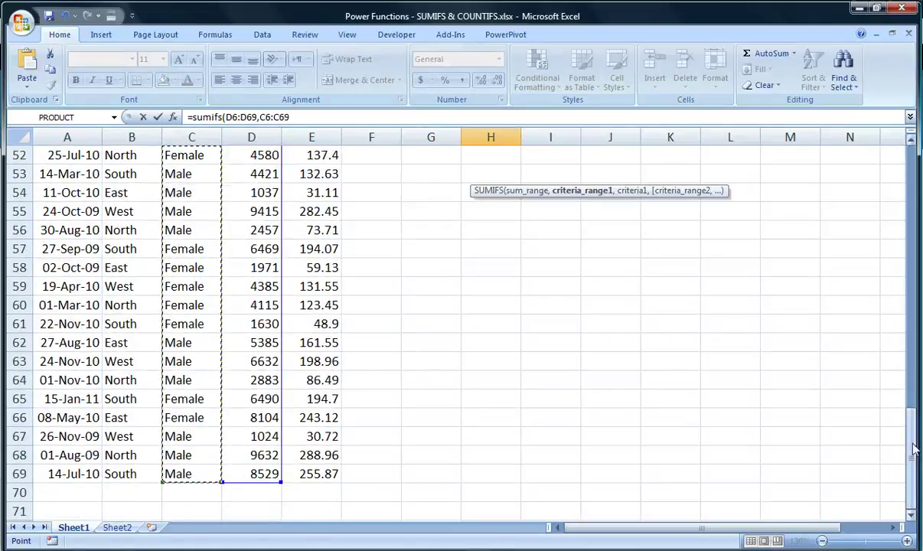
pyautogui.moveTo(913, 450); pyautogui.dragTo(913, 449)
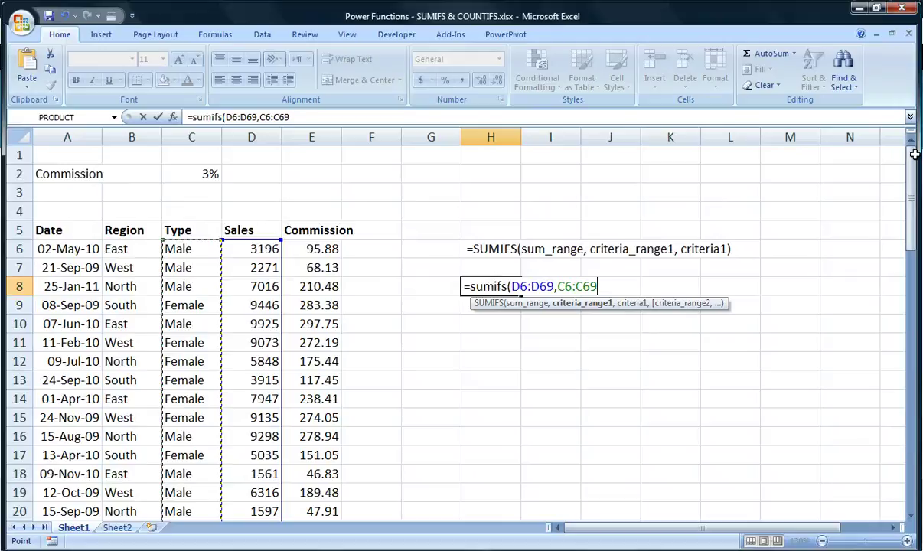
# Step: Complete the H8 formula with the criterion "Male" and enter it
pyautogui.write(',"')
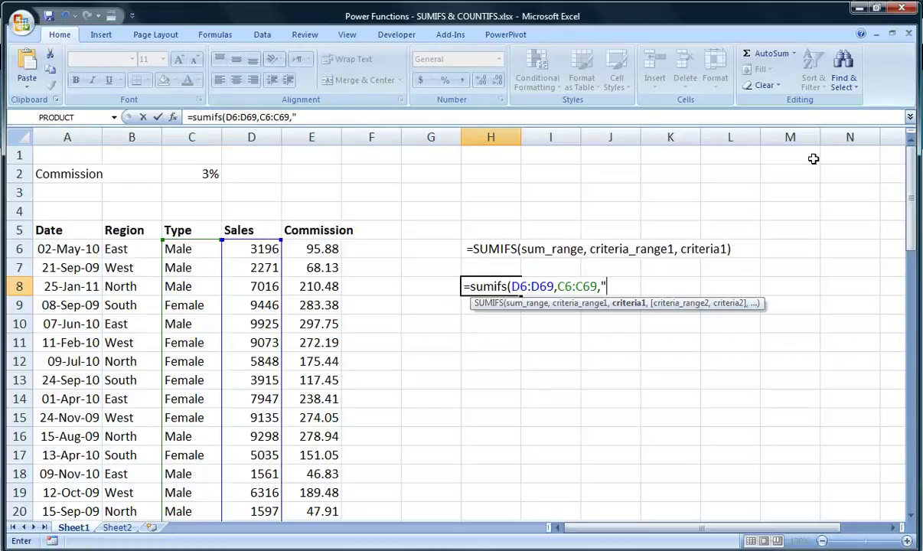
pyautogui.write('Male")')
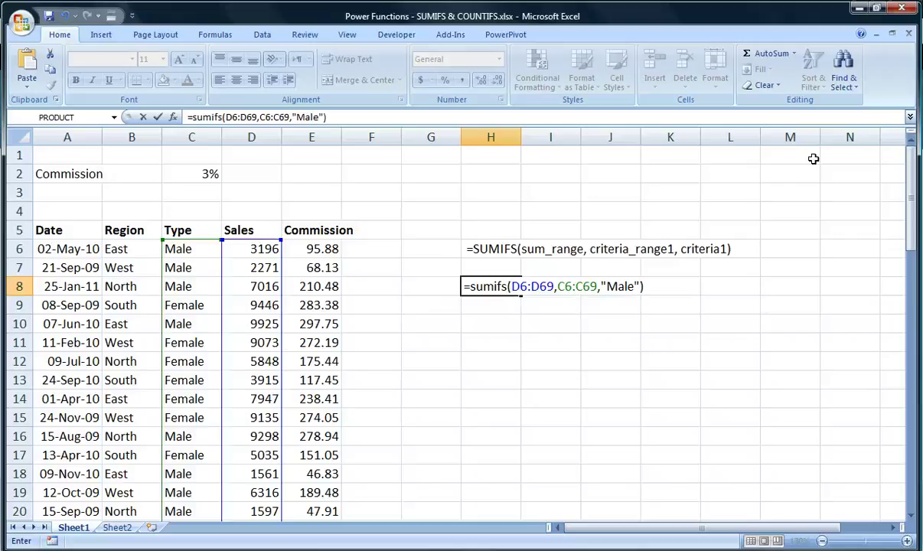
pyautogui.press('Return')
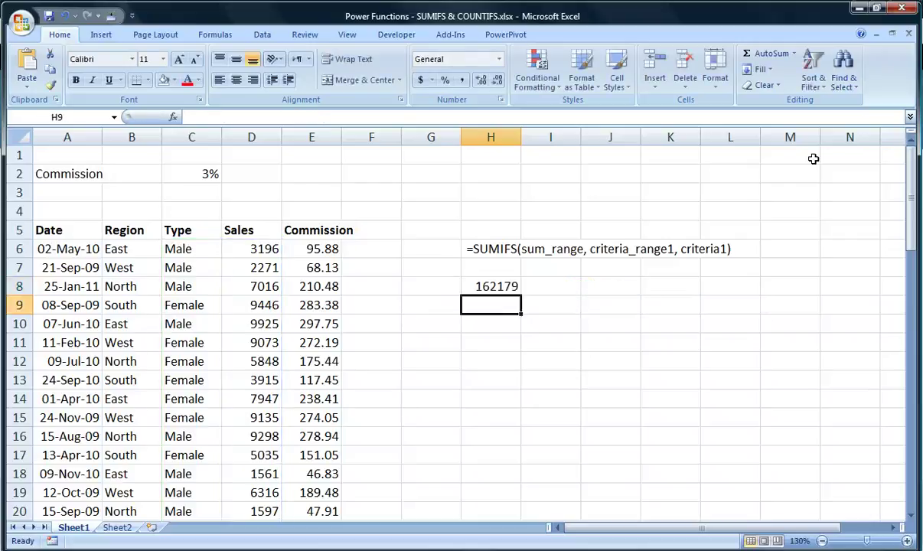
# Step: Copy the SUMIFS formula text from H8 into cell H9 with the same ranges
pyautogui.press('Up')
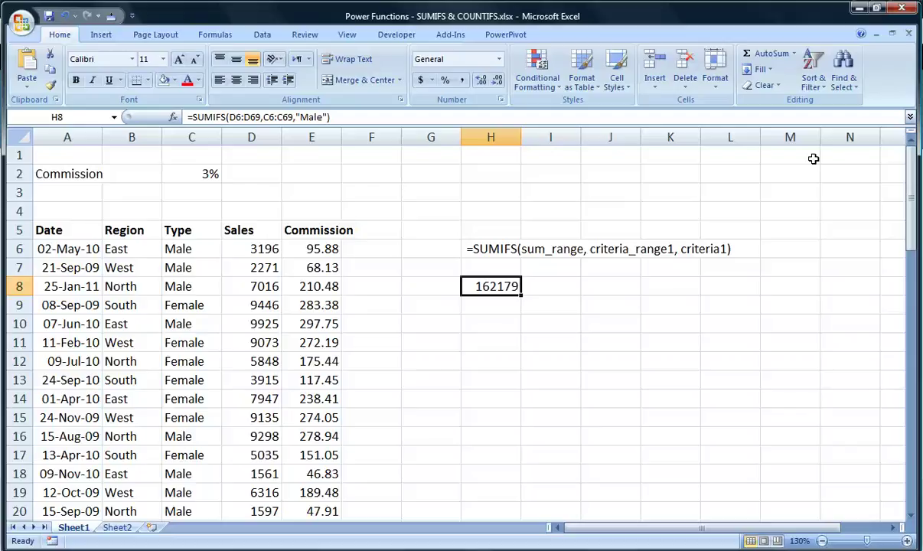
pyautogui.press('F2')
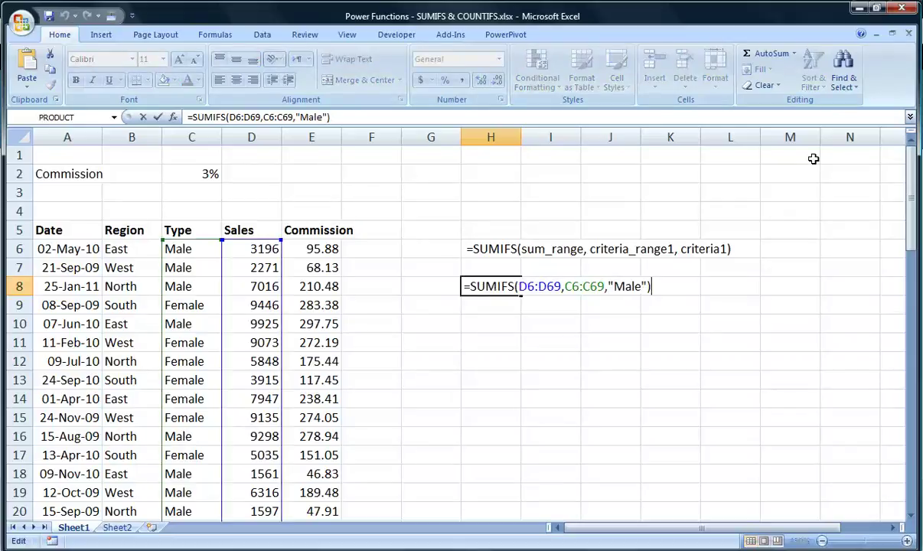
pyautogui.hotkey('shift', 'Home')
pyautogui.hotkey('ctrl', 'c')
pyautogui.press('Return')
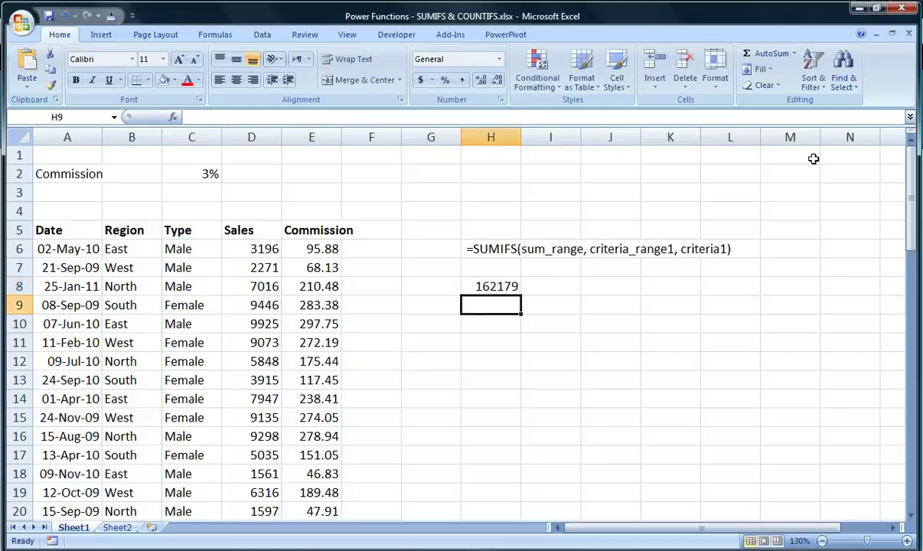
pyautogui.hotkey('ctrl', 'v')
# Step: Change the criterion in the H9 formula to "Female"
pyautogui.press('F2')
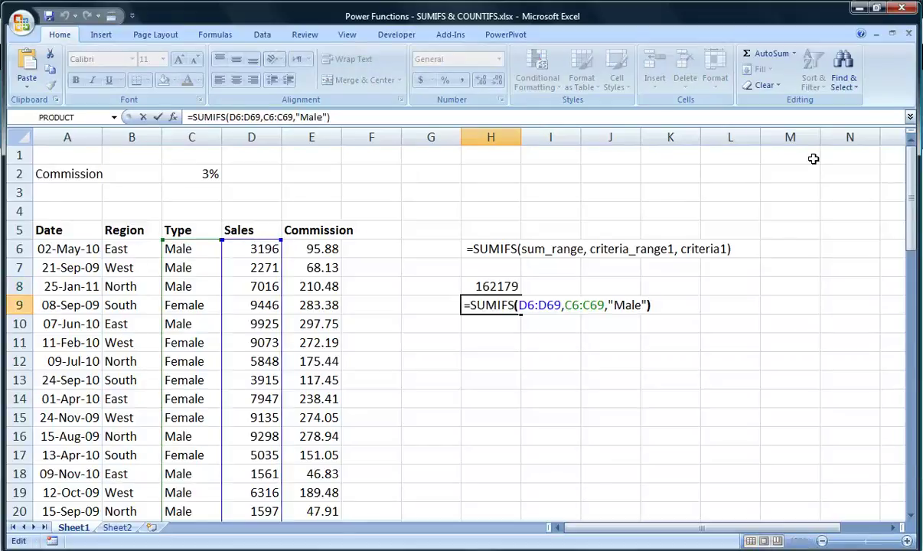
pyautogui.press('Left')
pyautogui.press('Left')
pyautogui.press('Left')
pyautogui.press('Left')
pyautogui.press('Left')
pyautogui.press('Left')
pyautogui.write('F')
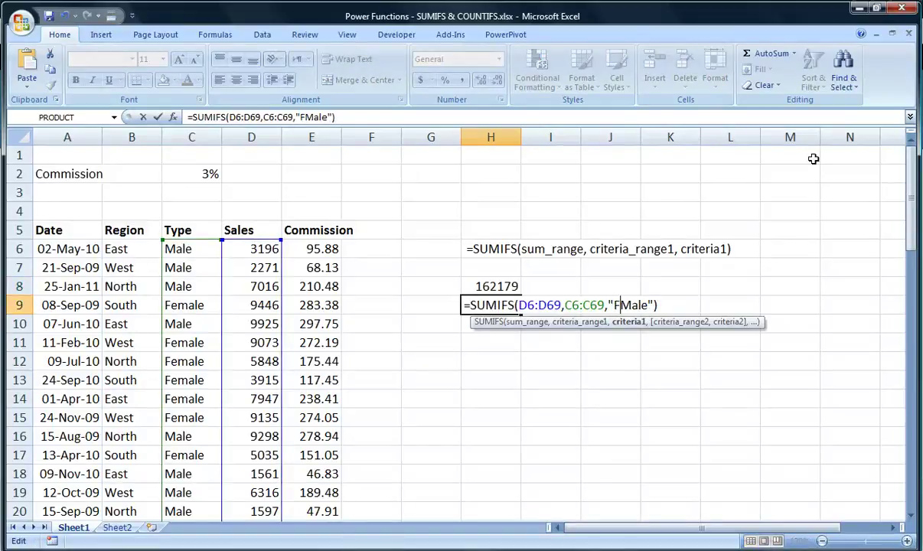
pyautogui.write('e')
pyautogui.press('Delete')
pyautogui.write('m')
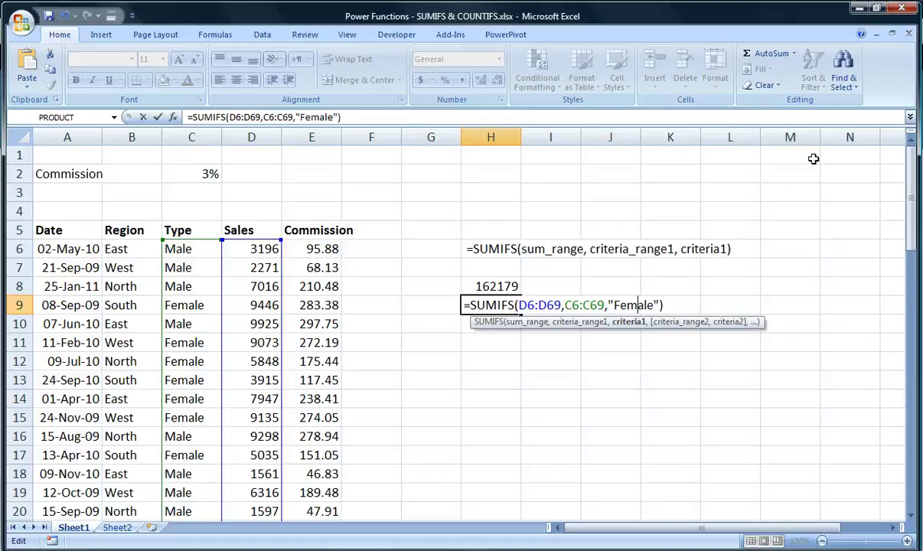
pyautogui.hotkey('ctrl', 'Return')
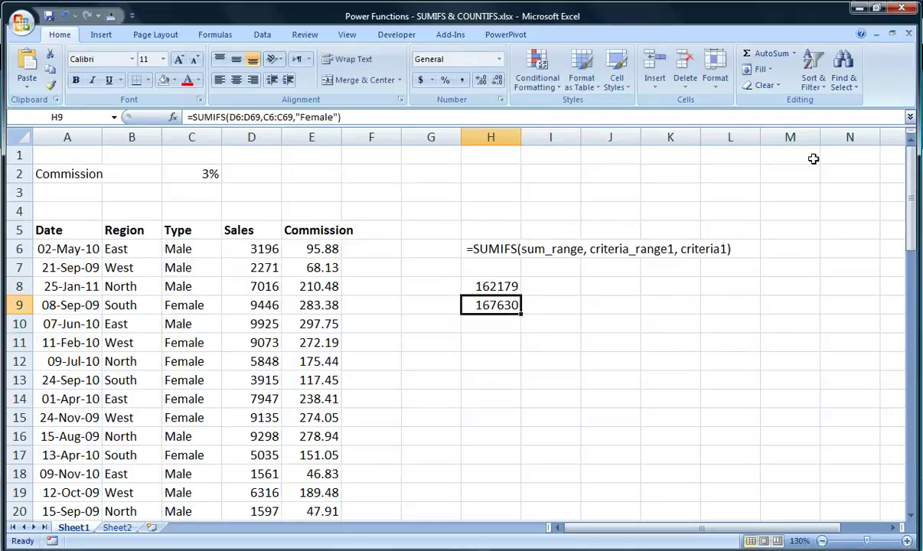
# Step: Label the two SUMIFS results by entering "Male" in G8 and "Female" in G9
pyautogui.press('Left')
pyautogui.press('Up')
pyautogui.write('Malee')
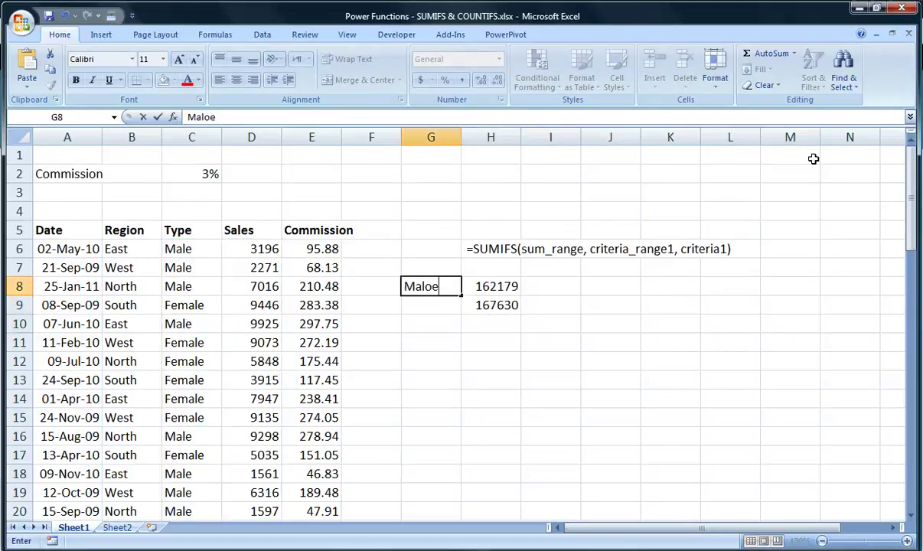
pyautogui.press('BackSpace')
pyautogui.press('Return')
pyautogui.write('Female')
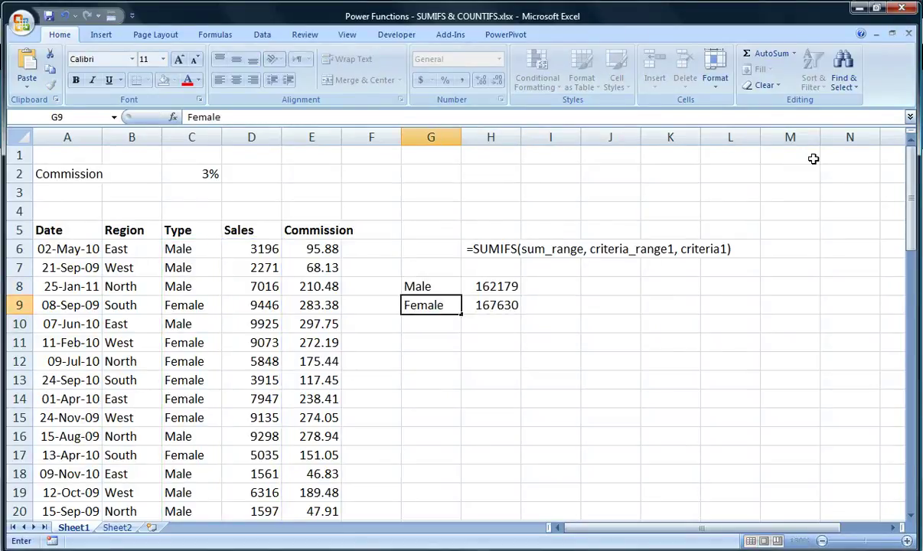
pyautogui.press('Return')
# Step: Add an AutoSum total of H8:H10 in cell H11
pyautogui.press('Down')
pyautogui.press('Right')
pyautogui.hotkey('alt', '=')
pyautogui.press('Return')
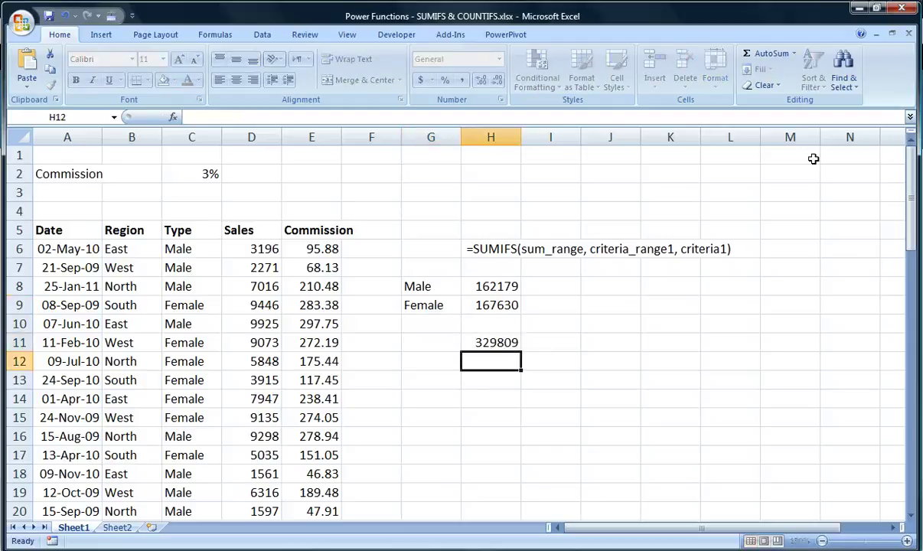
# Step: Total the Sales column in D71 with SUM over D6:D70 and check it against the total in H11
pyautogui.press('Left')
pyautogui.press('Left')
pyautogui.press('Left')
pyautogui.press('Left')
pyautogui.hotkey('ctrl', 'Down')
pyautogui.hotkey('ctrl', 'Down')
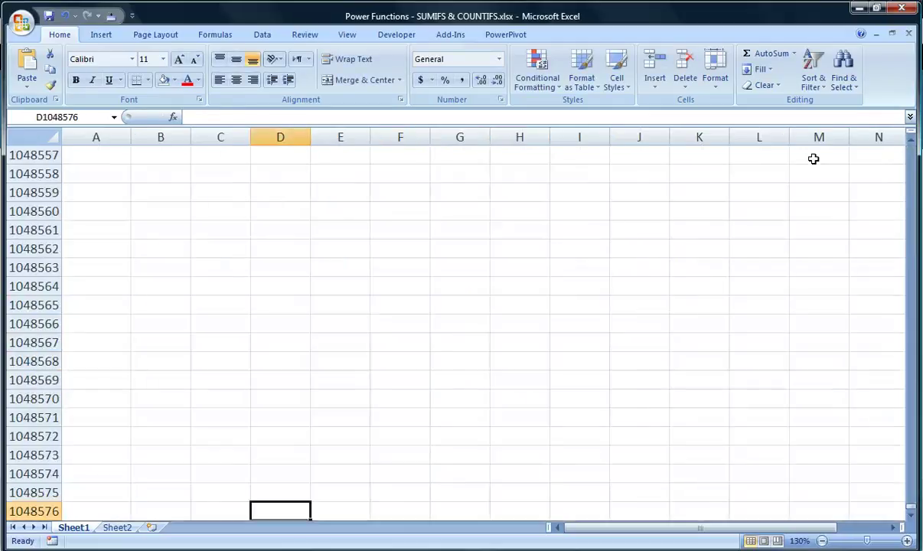
pyautogui.hotkey('ctrl', 'Up')
pyautogui.press('Down')
pyautogui.press('Down')
pyautogui.hotkey('alt', '=')
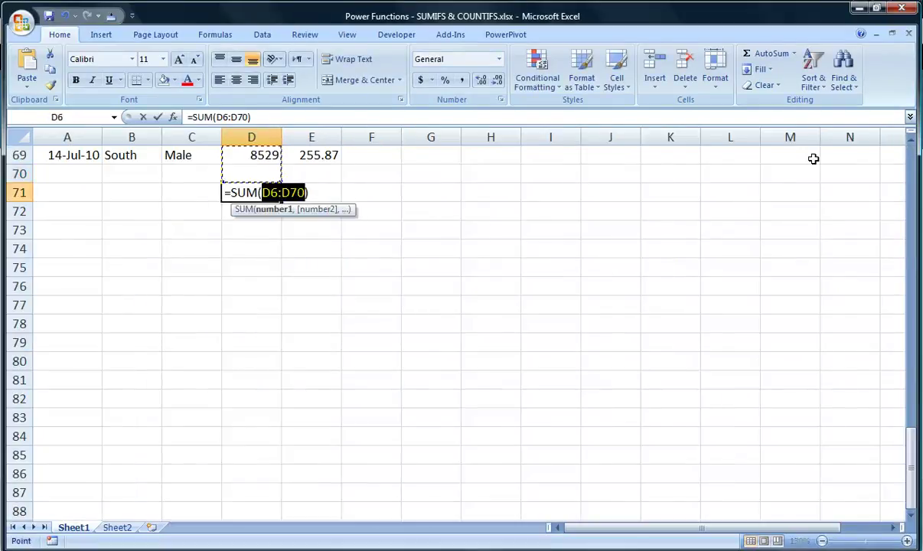
pyautogui.hotkey('shift', 'Return')
pyautogui.press('Up')
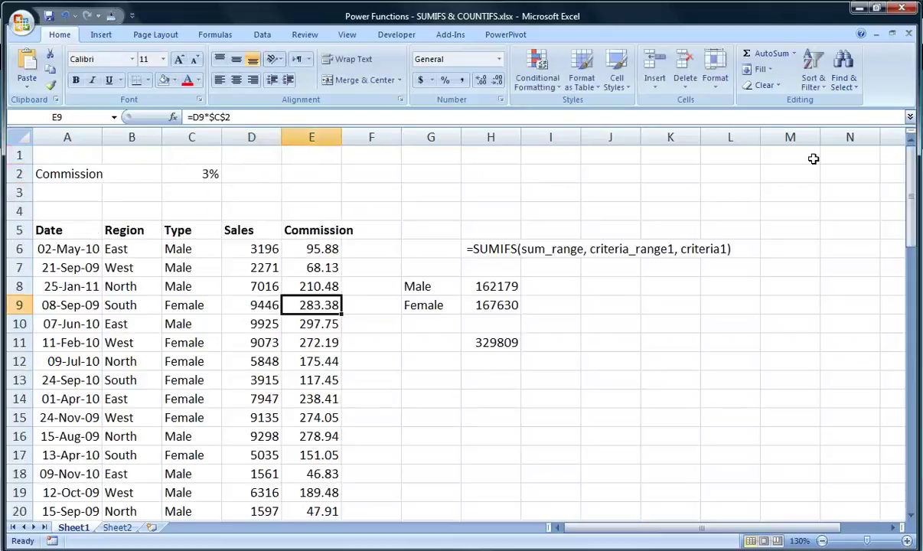
pyautogui.press('Down')
pyautogui.press('Down')
pyautogui.press('Right')
pyautogui.press('Right')
pyautogui.press('Right')
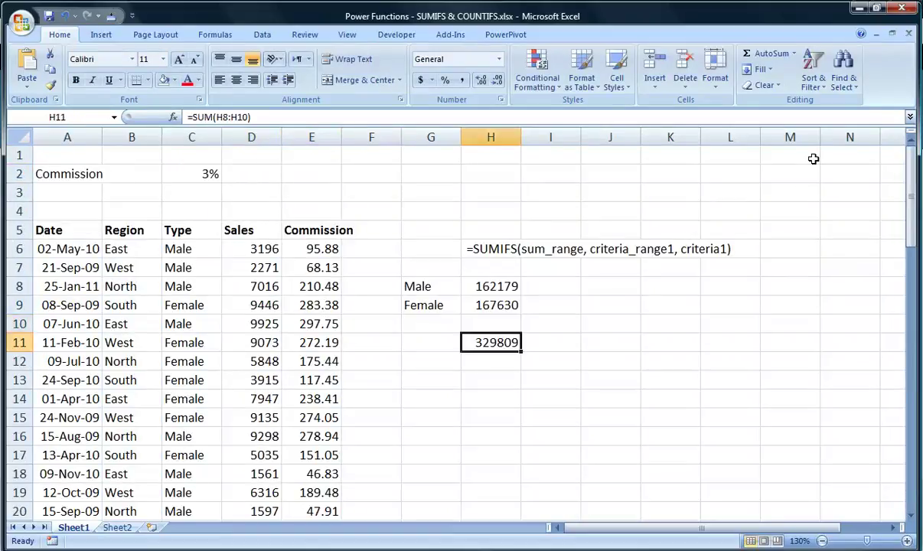
# Step: Calculate the Male share of total sales in I8 with the formula =H8/$H$11
pyautogui.press('Up')
pyautogui.press('Up')
pyautogui.press('Up')
pyautogui.press('Right')
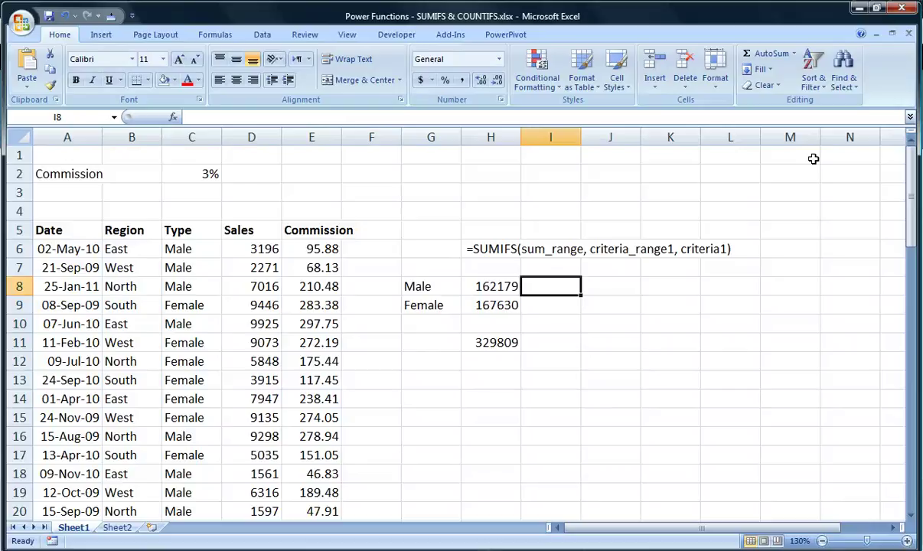
pyautogui.write('=')
pyautogui.press('Left')
pyautogui.write('/')
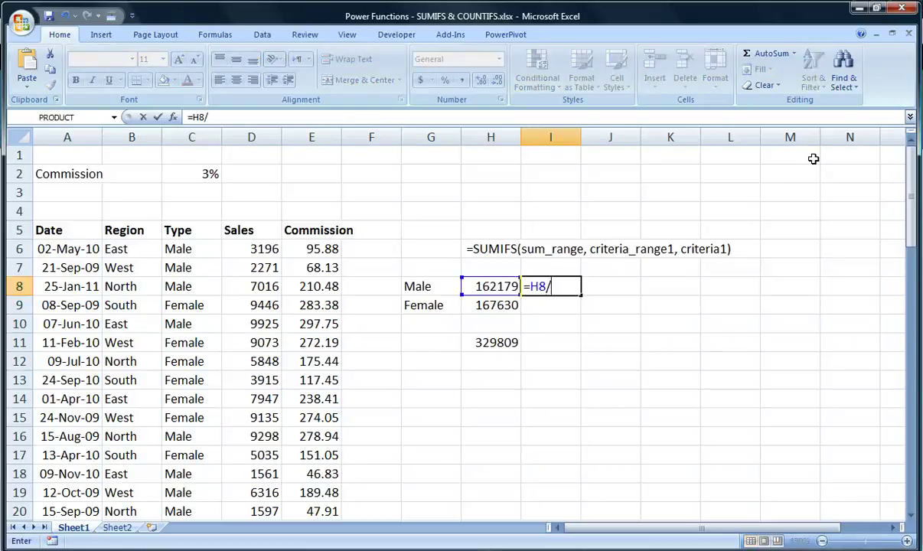
pyautogui.press('Left')
pyautogui.press('Down')
pyautogui.press('Down')
pyautogui.press('Down')
pyautogui.press('F4')
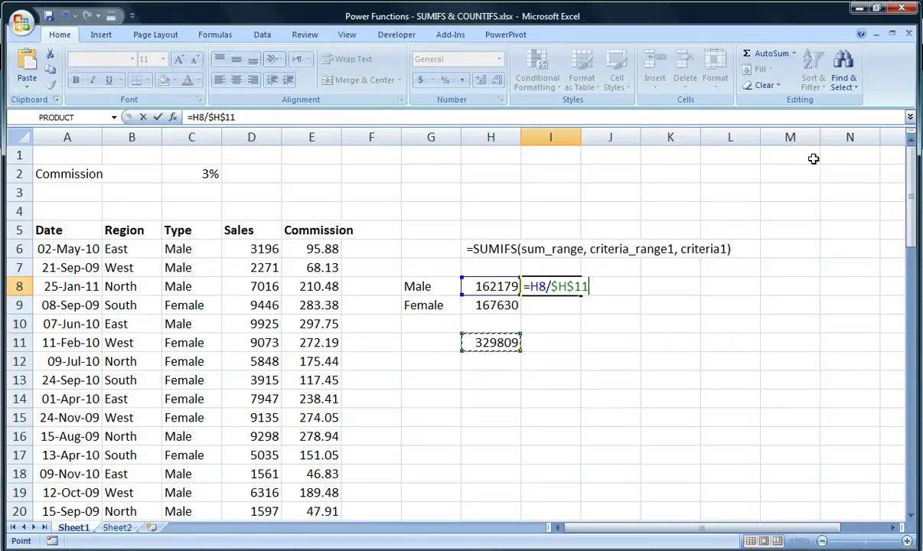
pyautogui.press('Return')
# Step: Copy the share formula from I8 to I9 and format I8:I9 as percentages
pyautogui.press('Up')
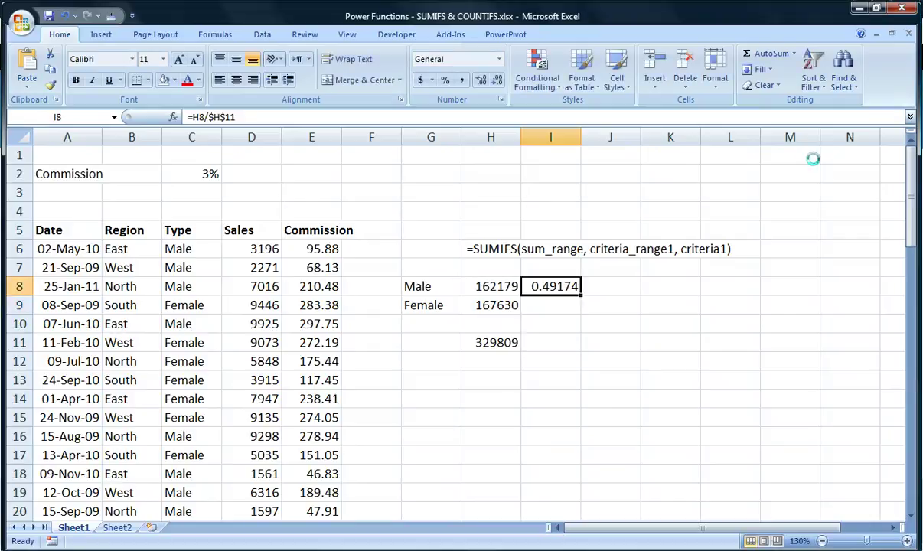
pyautogui.hotkey('ctrl', 'c')
pyautogui.press('Down')
pyautogui.press('Return')
pyautogui.press('Up')
pyautogui.hotkey('shift', 'Down')
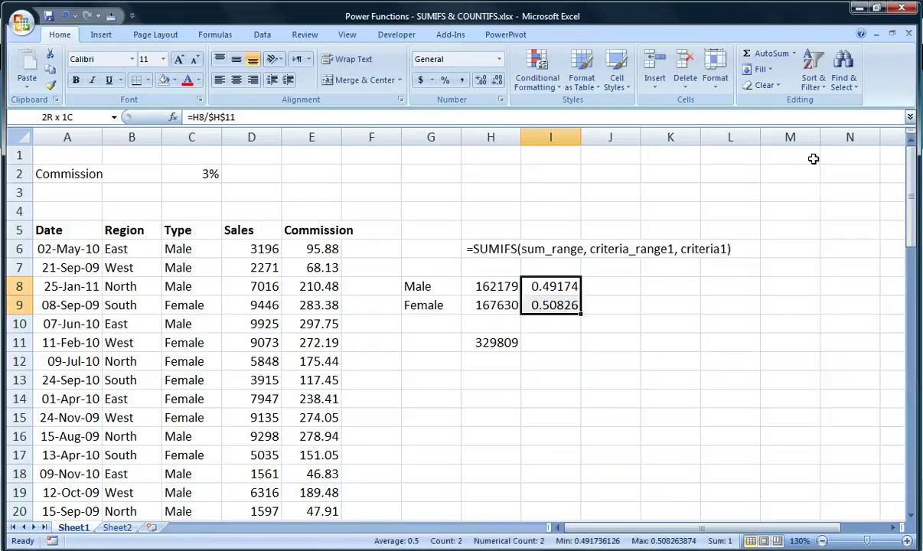
pyautogui.click(444, 80)
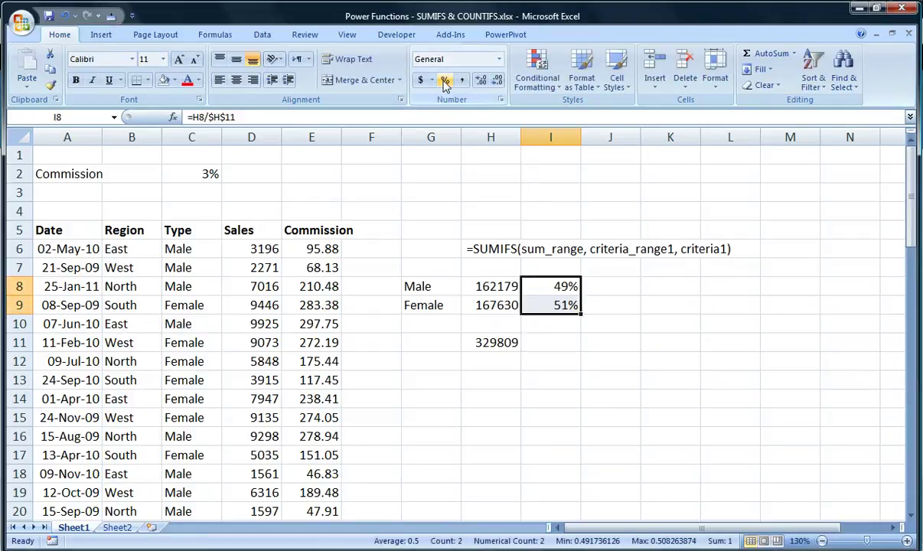
pyautogui.hotkey('shift', 'Up')
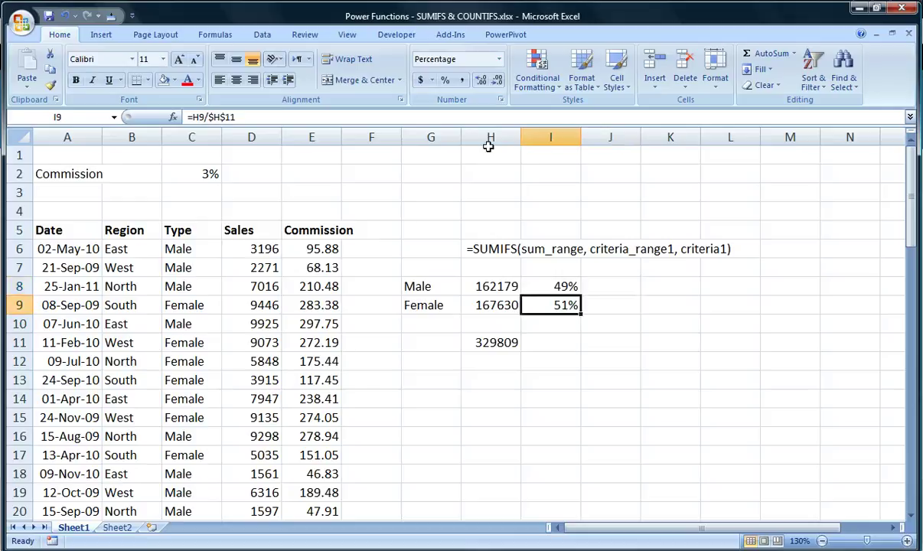
# Step: Enter the label "Values less 2010 Jan" in cell G13
pyautogui.press('Down')
pyautogui.press('Down')
pyautogui.press('Down')
pyautogui.press('Down')
pyautogui.press('Left')
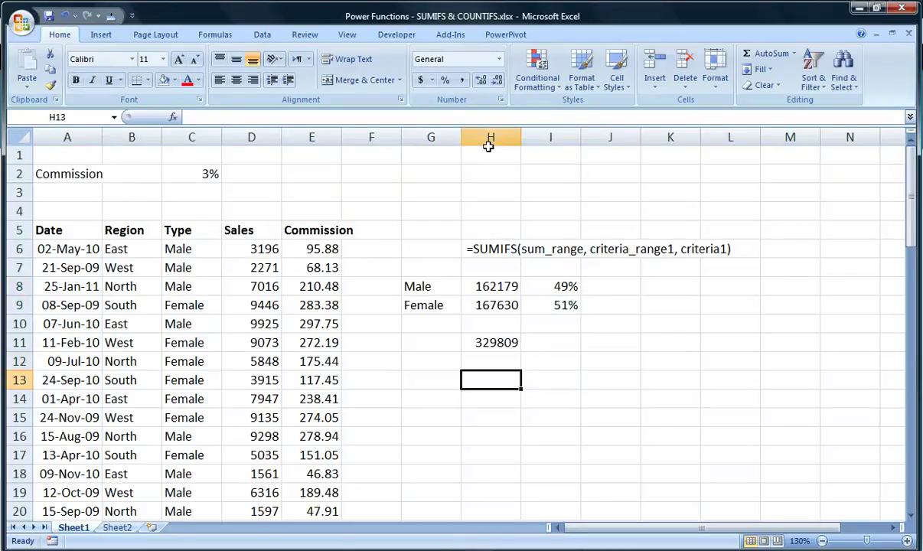
pyautogui.press('Left')
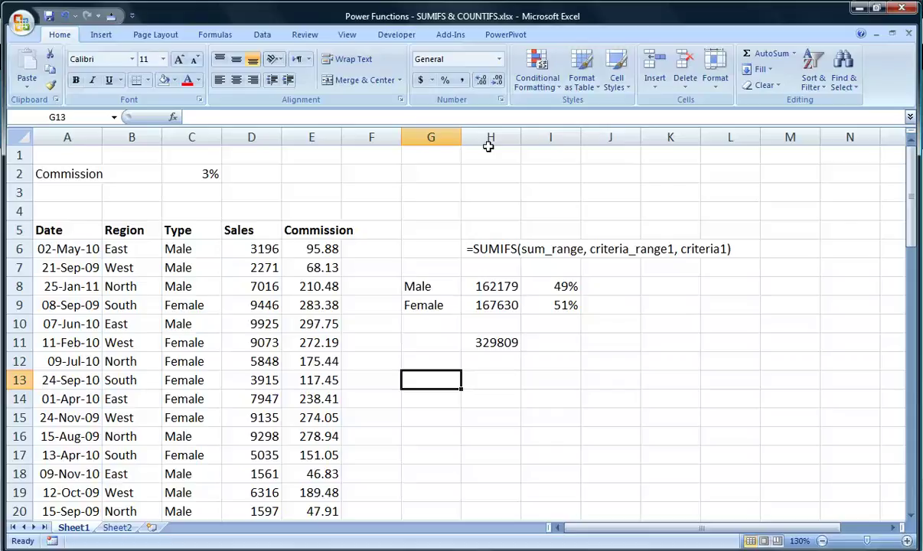
pyautogui.write('Values less 2')
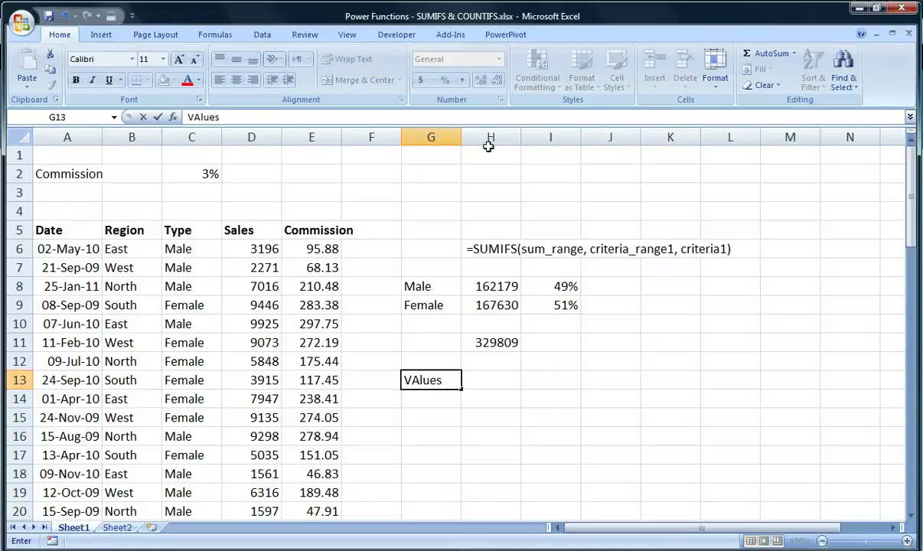
pyautogui.write('010 ')
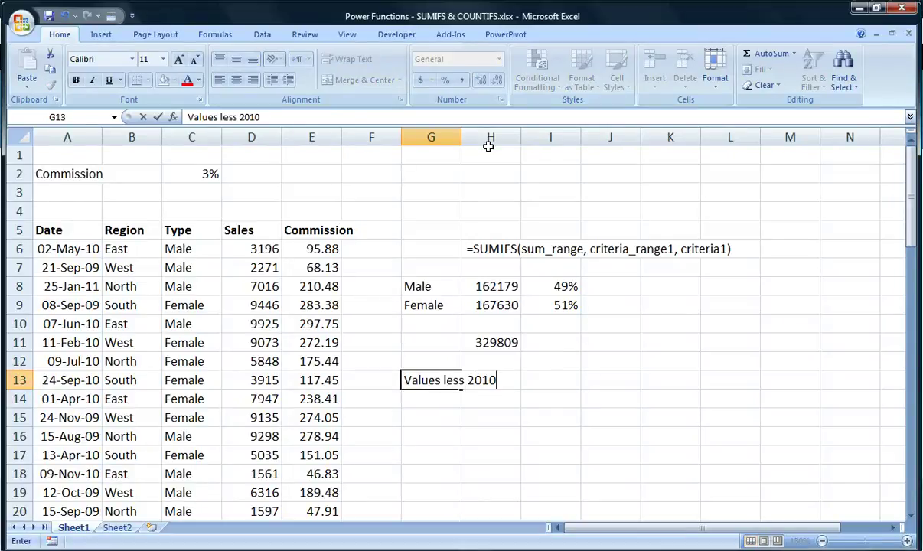
pyautogui.write('Jan')
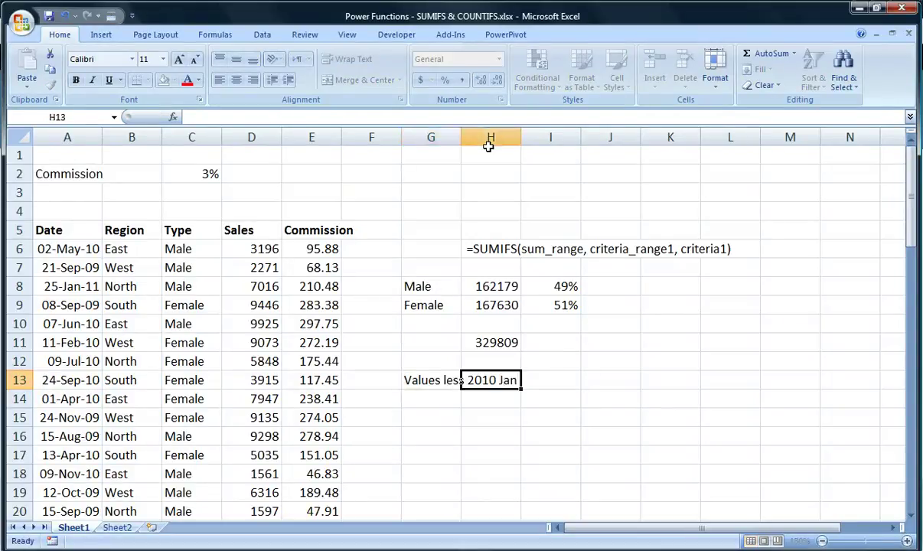
pyautogui.press('Tab')
# Step: Start a SUMIFS formula in J13 with the Sales range D6:D69 as its sum range
pyautogui.press('Tab')
pyautogui.write('=sumifs(')
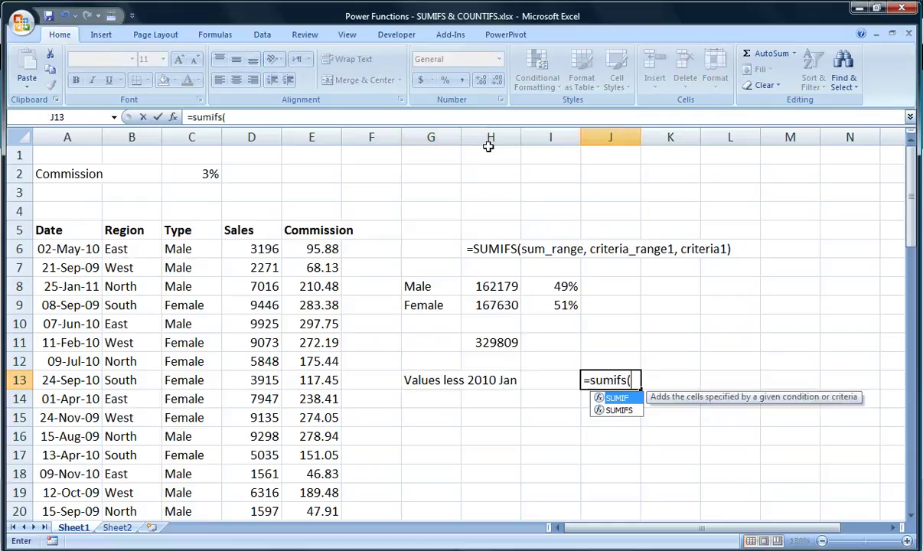
pyautogui.press('Left')
pyautogui.press('Left')
pyautogui.press('Left')
pyautogui.press('Left')
pyautogui.press('Left')
pyautogui.press('Left')
pyautogui.press('Up')
pyautogui.press('Up')
pyautogui.press('Up')
pyautogui.press('Up')
pyautogui.press('Up')
pyautogui.press('Up')
pyautogui.press('Up')
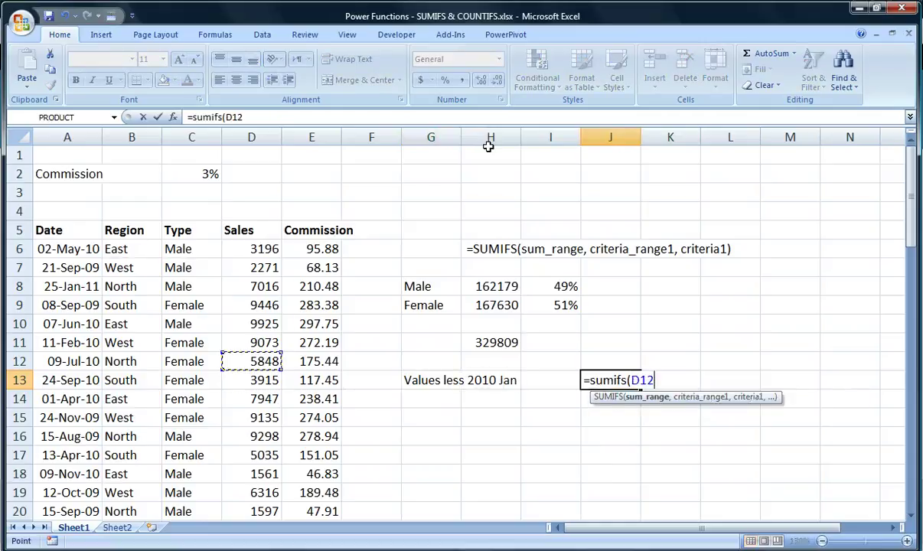
pyautogui.hotkey('shift', 'Down')
pyautogui.hotkey('shift', 'Down')
pyautogui.hotkey('shift', 'Down')
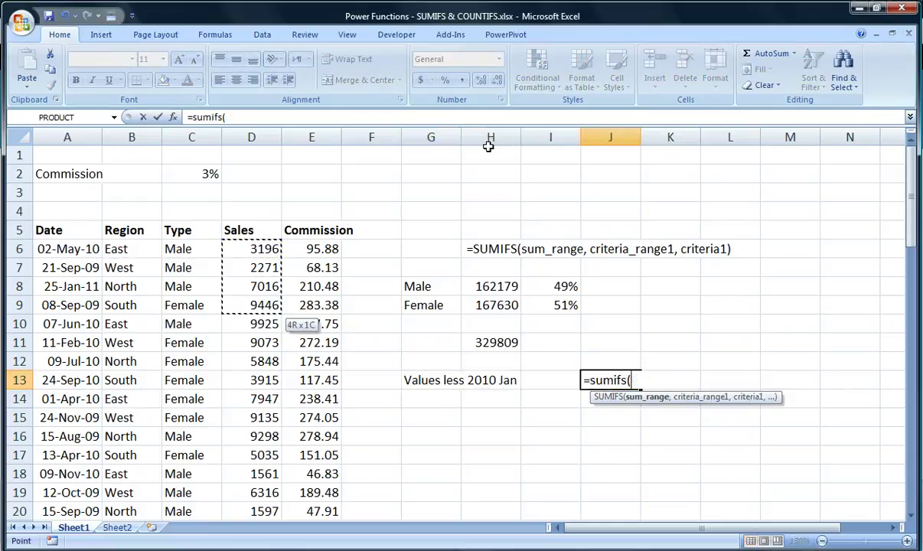
pyautogui.hotkey('shift', 'Down')
pyautogui.hotkey('shift', 'Down')
pyautogui.hotkey('shift', 'Down')
pyautogui.hotkey('shift', 'Down')
pyautogui.hotkey('shift', 'Down')
pyautogui.hotkey('shift', 'Down')
pyautogui.hotkey('shift', 'Down')
pyautogui.hotkey('shift', 'Down')
pyautogui.hotkey('shift', 'Down')
pyautogui.hotkey('shift', 'Down')
pyautogui.hotkey('shift', 'Down')
pyautogui.hotkey('shift', 'Down')
pyautogui.hotkey('shift', 'Down')
pyautogui.hotkey('shift', 'Down')
pyautogui.hotkey('shift', 'Down')
pyautogui.hotkey('shift', 'Down')
pyautogui.hotkey('shift', 'Down')
pyautogui.hotkey('shift', 'Down')
pyautogui.hotkey('shift', 'Down')
pyautogui.hotkey('shift', 'Down')
pyautogui.hotkey('shift', 'Down')
pyautogui.hotkey('shift', 'Down')
pyautogui.hotkey('shift', 'Down')
pyautogui.hotkey('shift', 'Down')
pyautogui.hotkey('shift', 'Down')
pyautogui.hotkey('shift', 'Down')
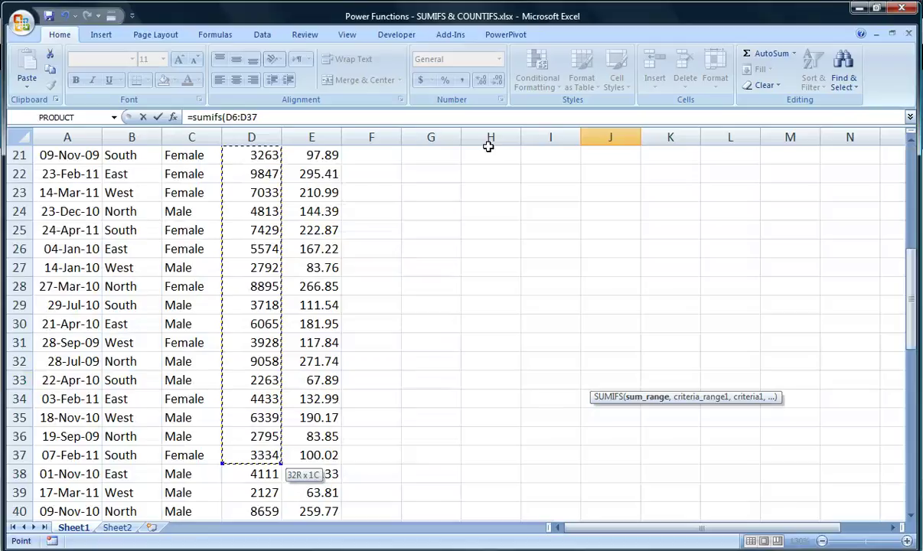
pyautogui.hotkey('shift', 'Down')
pyautogui.hotkey('shift', 'Down')
pyautogui.hotkey('shift', 'Down')
pyautogui.hotkey('shift', 'Down')
pyautogui.hotkey('shift', 'Down')
pyautogui.hotkey('shift', 'Down')
pyautogui.hotkey('shift', 'Down')
pyautogui.hotkey('shift', 'Down')
pyautogui.hotkey('shift', 'Down')
pyautogui.hotkey('shift', 'Down')
pyautogui.hotkey('shift', 'Down')
pyautogui.hotkey('shift', 'Down')
pyautogui.hotkey('shift', 'Down')
pyautogui.hotkey('shift', 'Down')
pyautogui.hotkey('shift', 'Down')
pyautogui.hotkey('shift', 'Down')
pyautogui.hotkey('shift', 'Down')
pyautogui.hotkey('shift', 'Down')
pyautogui.hotkey('shift', 'Down')
pyautogui.hotkey('shift', 'Down')
pyautogui.hotkey('shift', 'Down')
pyautogui.hotkey('shift', 'Down')
pyautogui.hotkey('shift', 'Down')
pyautogui.hotkey('shift', 'Down')
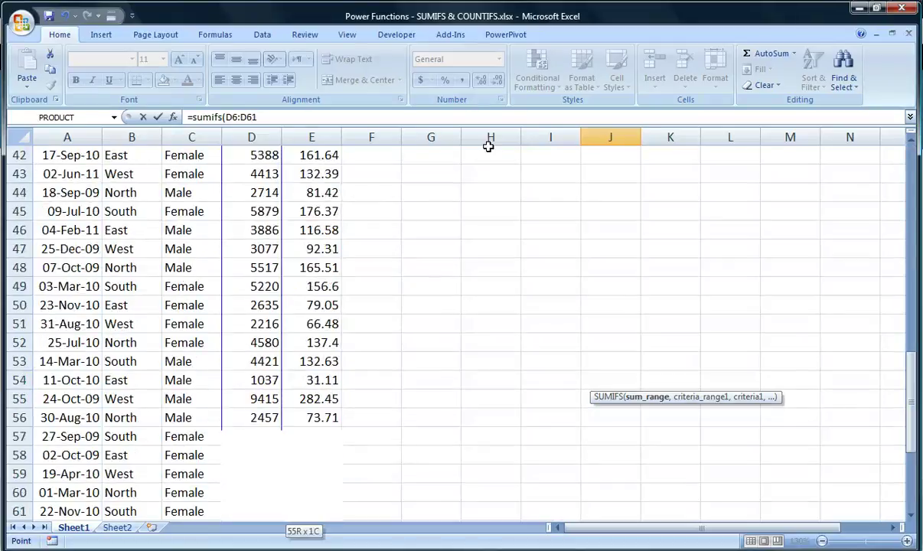
pyautogui.hotkey('shift', 'Down')
pyautogui.hotkey('shift', 'Down')
pyautogui.hotkey('shift', 'Down')
pyautogui.hotkey('shift', 'Down')
pyautogui.hotkey('shift', 'Down')
pyautogui.hotkey('shift', 'Down')
pyautogui.hotkey('shift', 'Down')
pyautogui.hotkey('shift', 'Down')
pyautogui.hotkey('shift', 'Down')
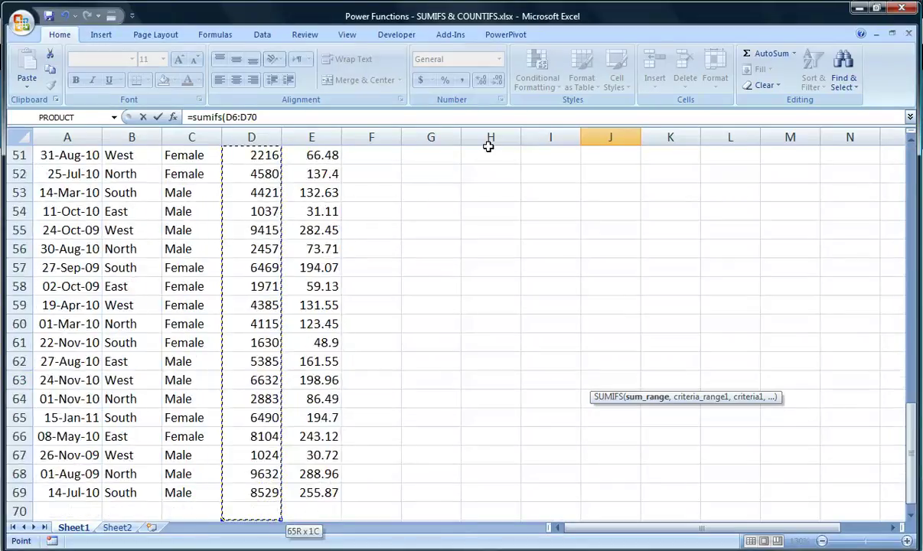
pyautogui.hotkey('shift', 'Up')
pyautogui.hotkey('shift', 'Up')
pyautogui.hotkey('shift', 'Down')
pyautogui.write(',')
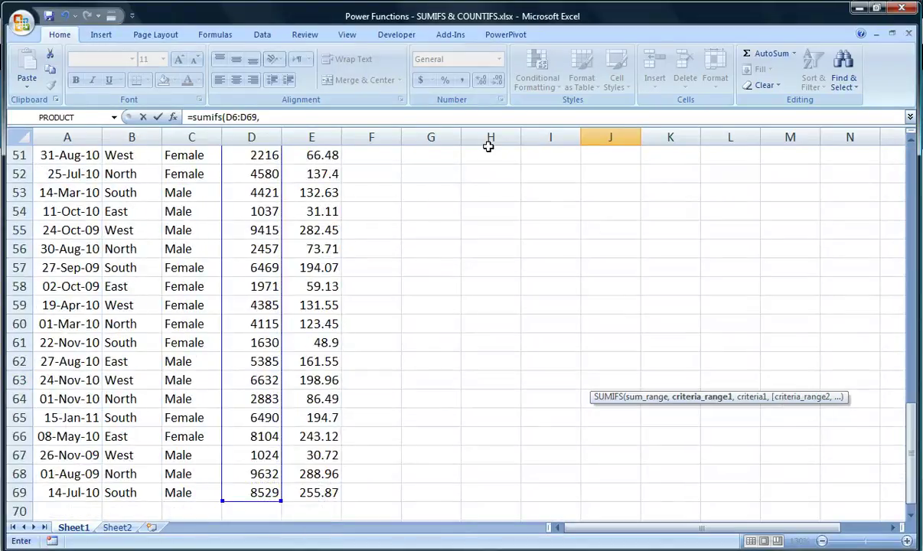
# Step: Add the Date column range A6:A69 as the J13 formula's first criteria range
pyautogui.moveTo(912, 431); pyautogui.dragTo(910, 418)
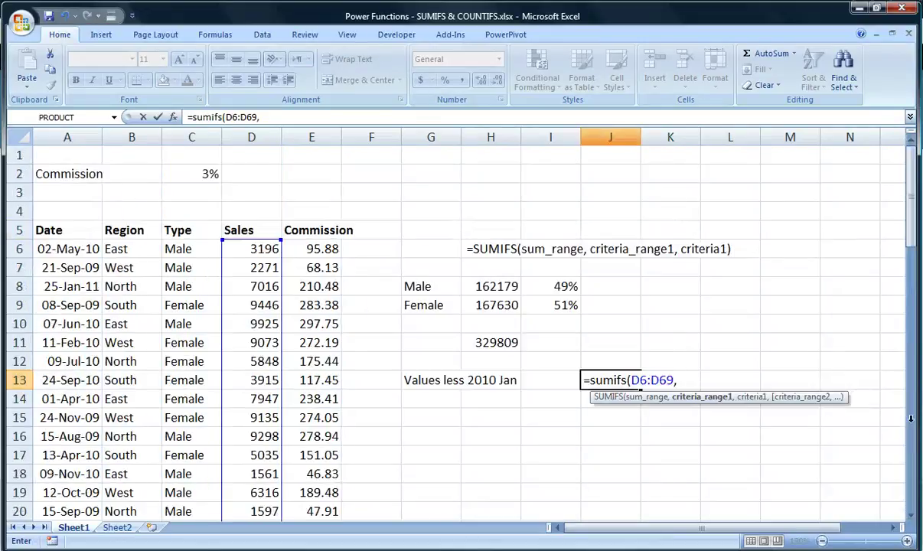
pyautogui.click(96, 249)
pyautogui.hotkey('shift', 'Down')
pyautogui.hotkey('shift', 'pagedown')
pyautogui.hotkey('shift', 'pagedown')
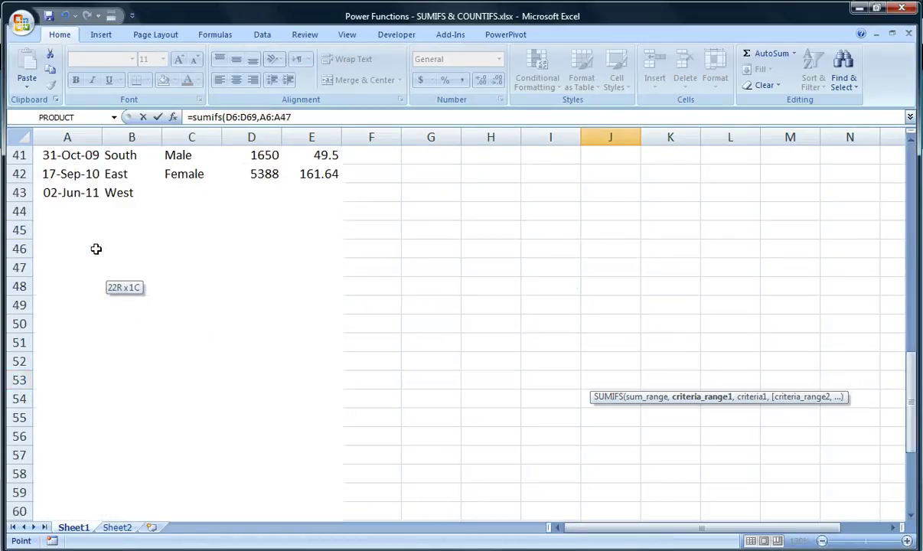
pyautogui.hotkey('shift', 'pagedown')
pyautogui.hotkey('shift', 'Down')
pyautogui.hotkey('shift', 'Down')
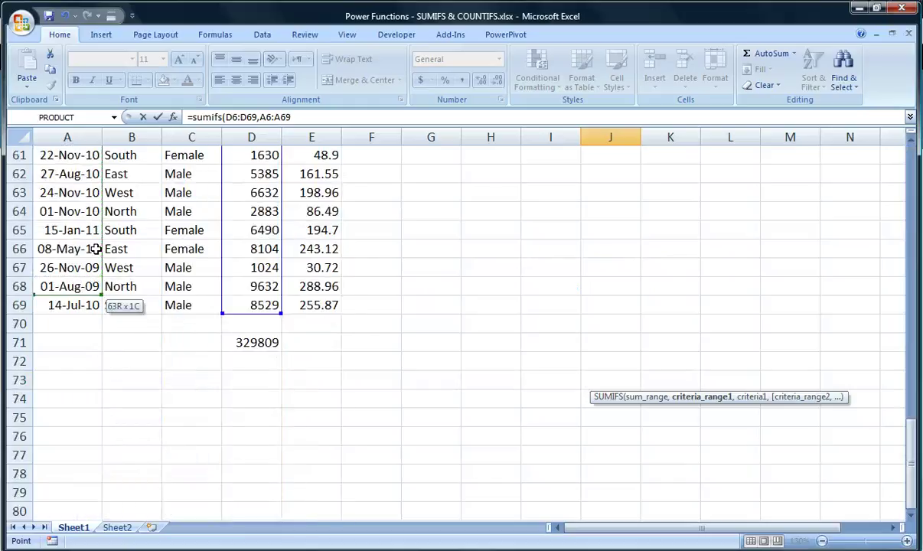
pyautogui.moveTo(910, 459); pyautogui.dragTo(910, 443)
pyautogui.write(',')
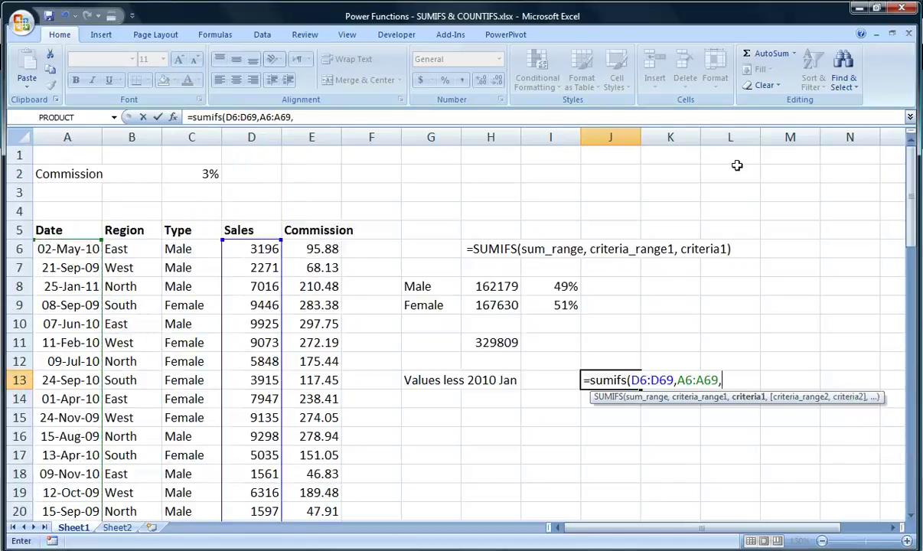
# Step: Complete the J13 formula with the criterion "<01-Jan-2011" and enter it
pyautogui.write('"<01-Jan')
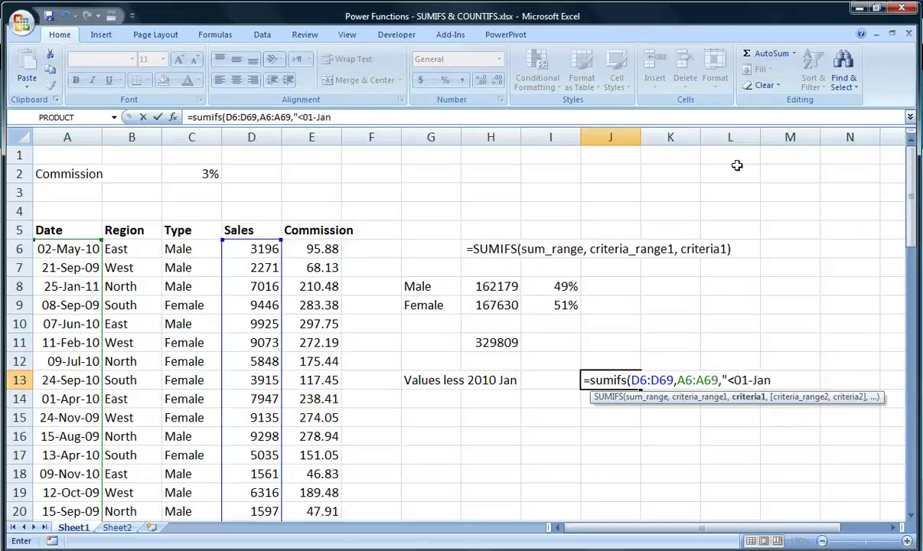
pyautogui.write('-2011")')
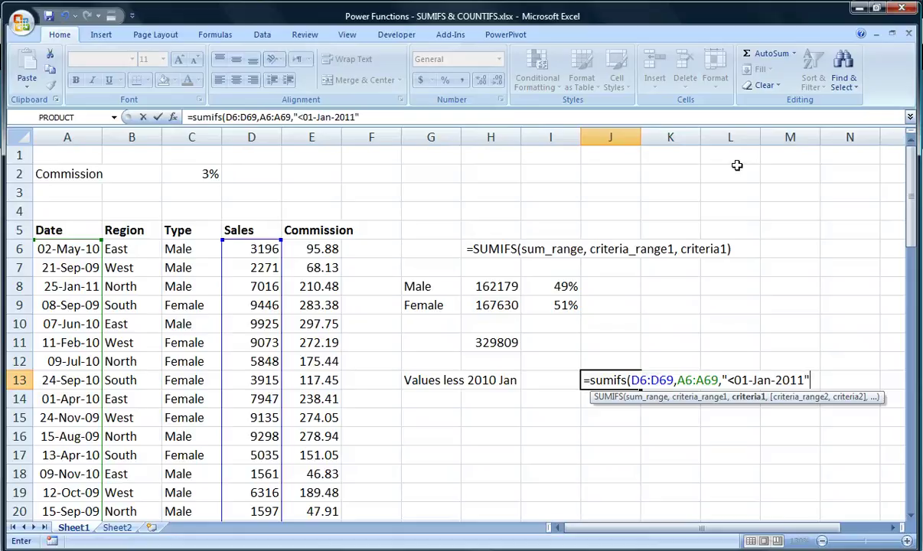
pyautogui.press('Return')
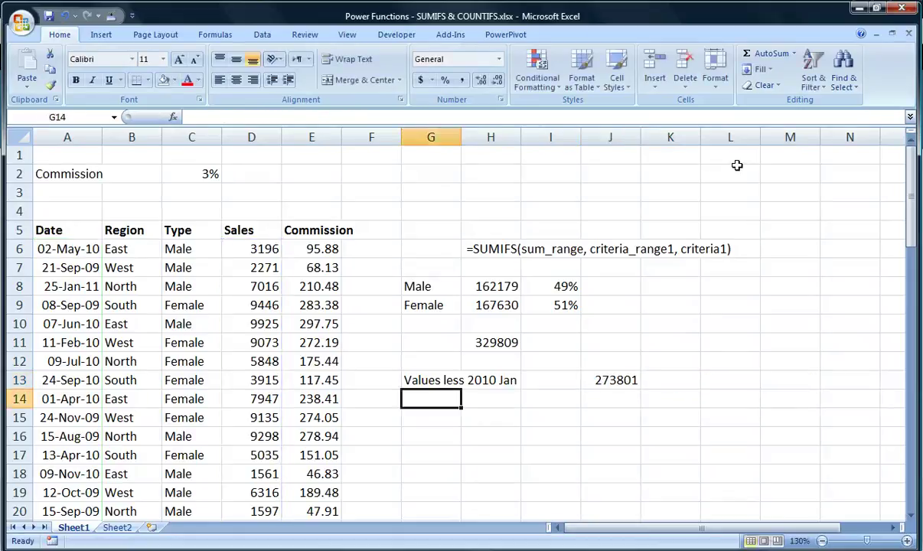